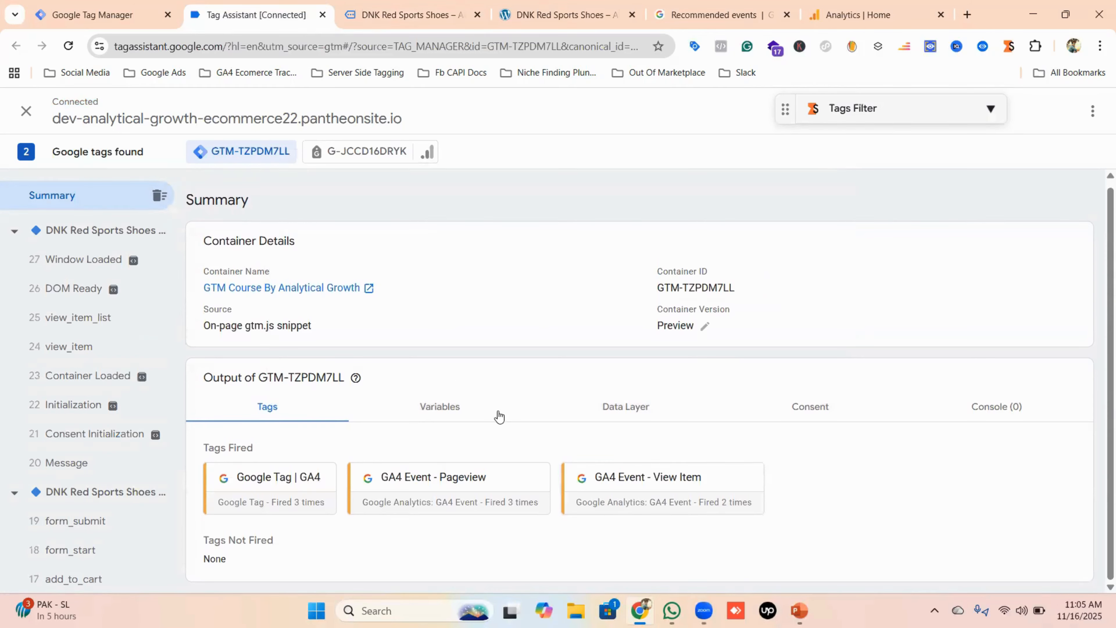
Open the add_to_cart event's data layer and examine its ecommerce object, including currency, value and items.
{"action": "scroll", "coordinate": [128, 393], "scroll_direction": "down", "scroll_amount": 3}
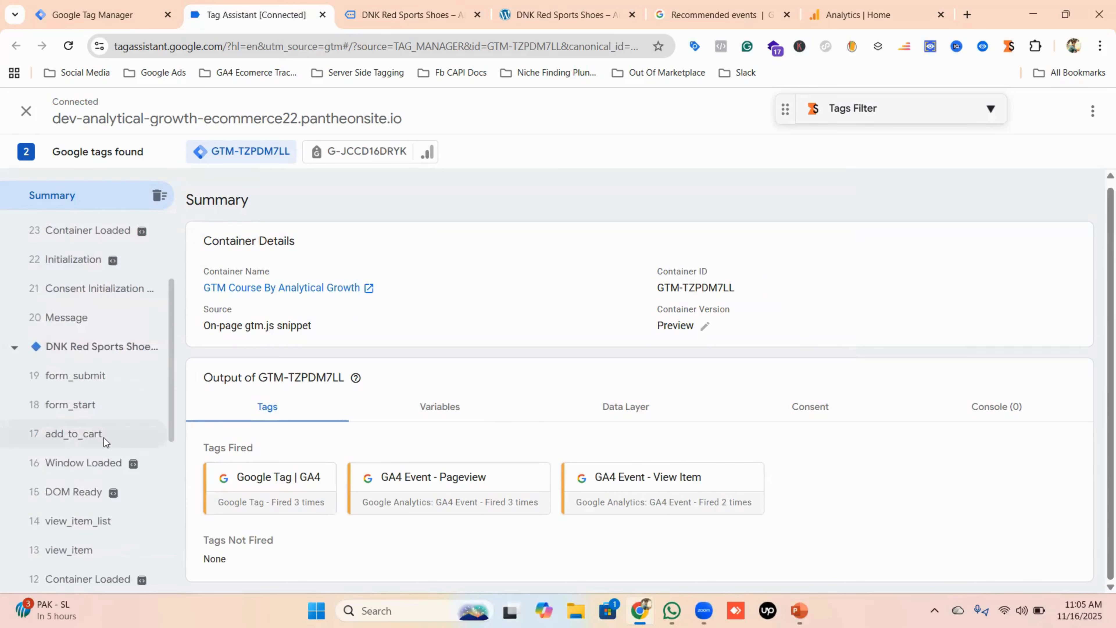
{"action": "left_click", "coordinate": [77, 435]}
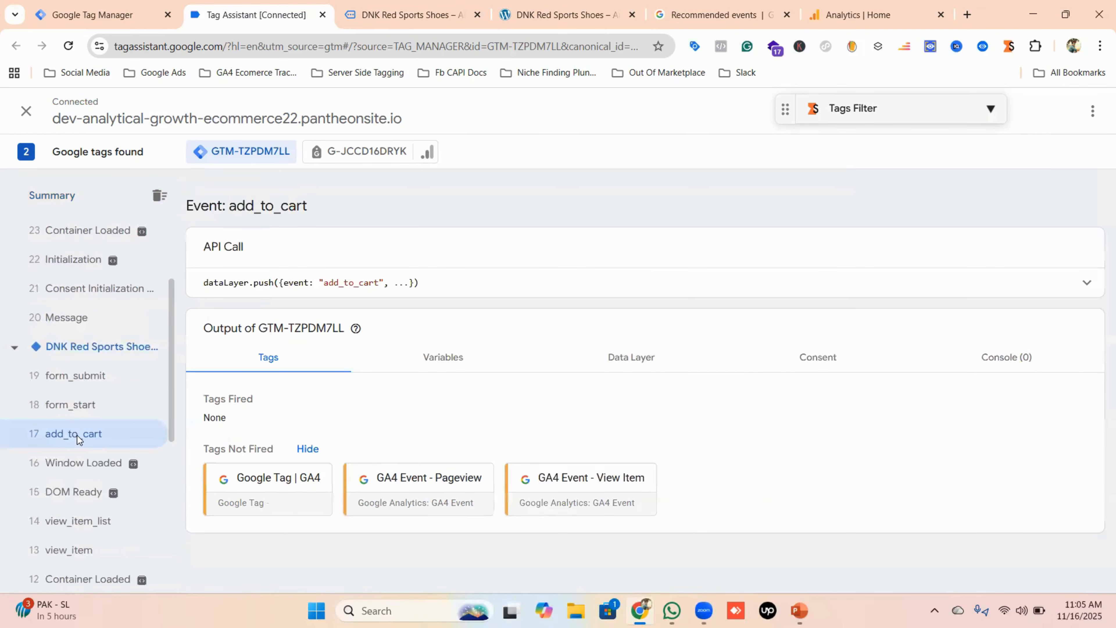
{"action": "left_click", "coordinate": [627, 358]}
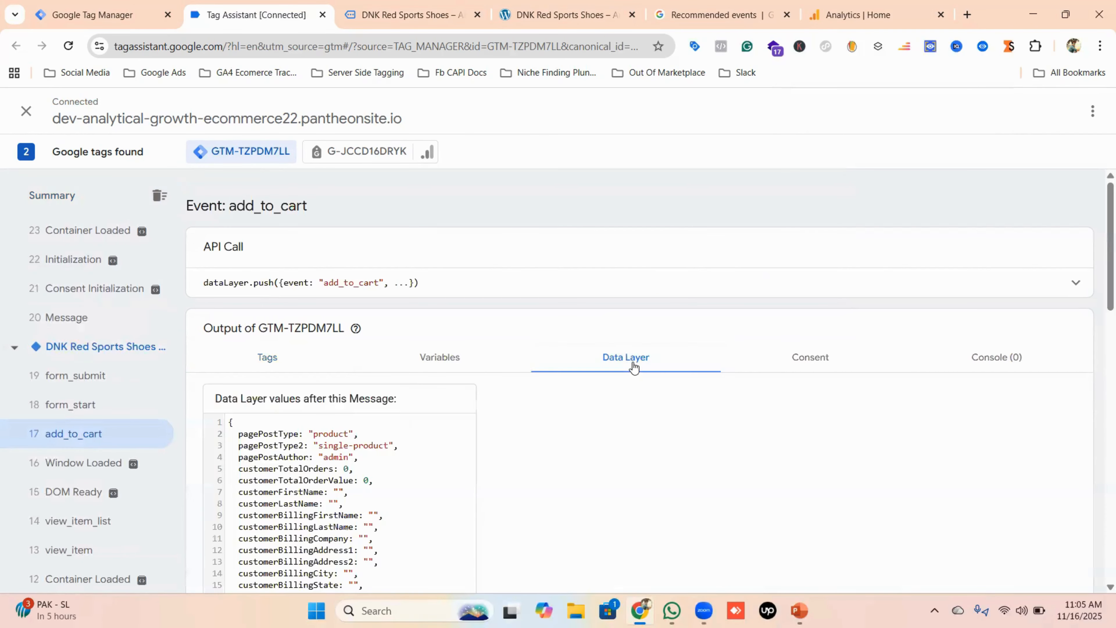
{"action": "scroll", "coordinate": [388, 469], "scroll_direction": "down", "scroll_amount": 5}
{"action": "scroll", "coordinate": [388, 469], "scroll_direction": "down", "scroll_amount": 8}
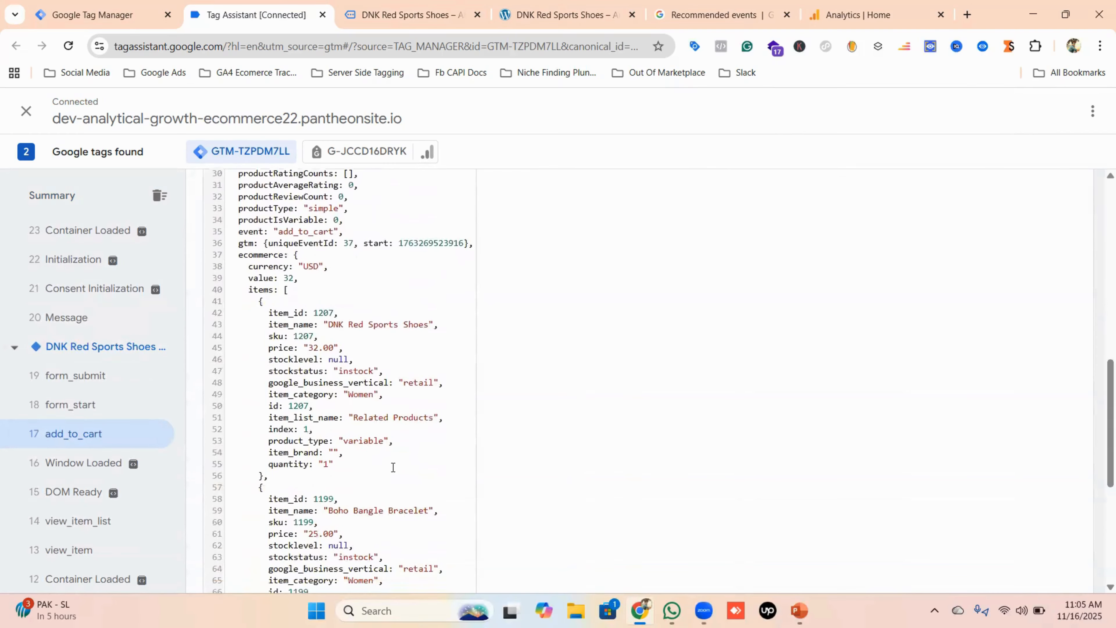
{"action": "scroll", "coordinate": [393, 468], "scroll_direction": "up", "scroll_amount": 5}
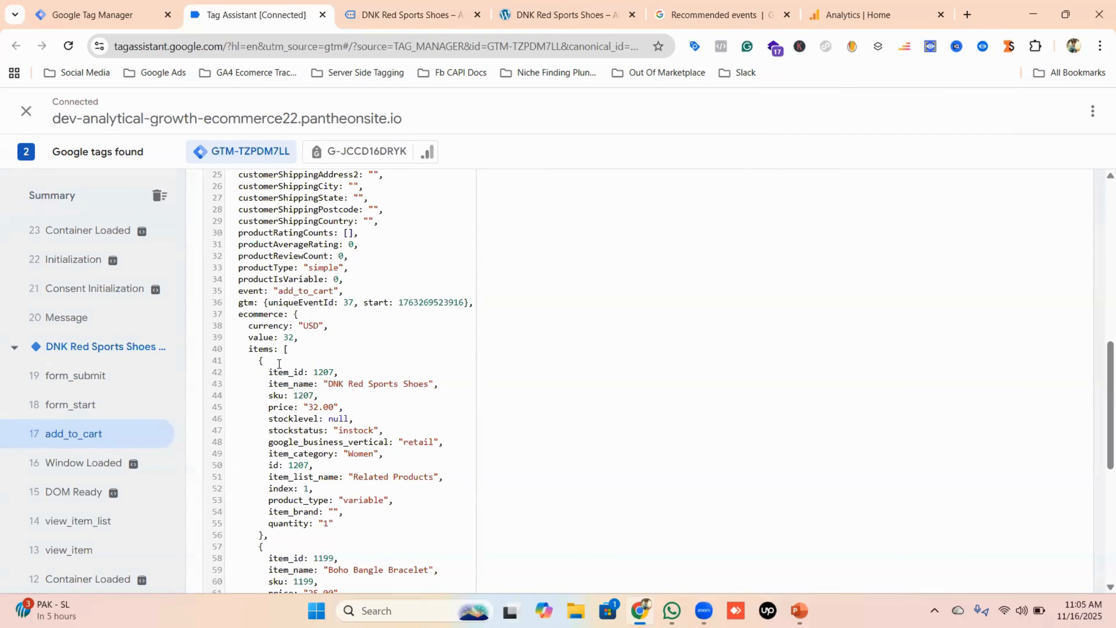
{"action": "scroll", "coordinate": [431, 387], "scroll_direction": "down", "scroll_amount": 5}
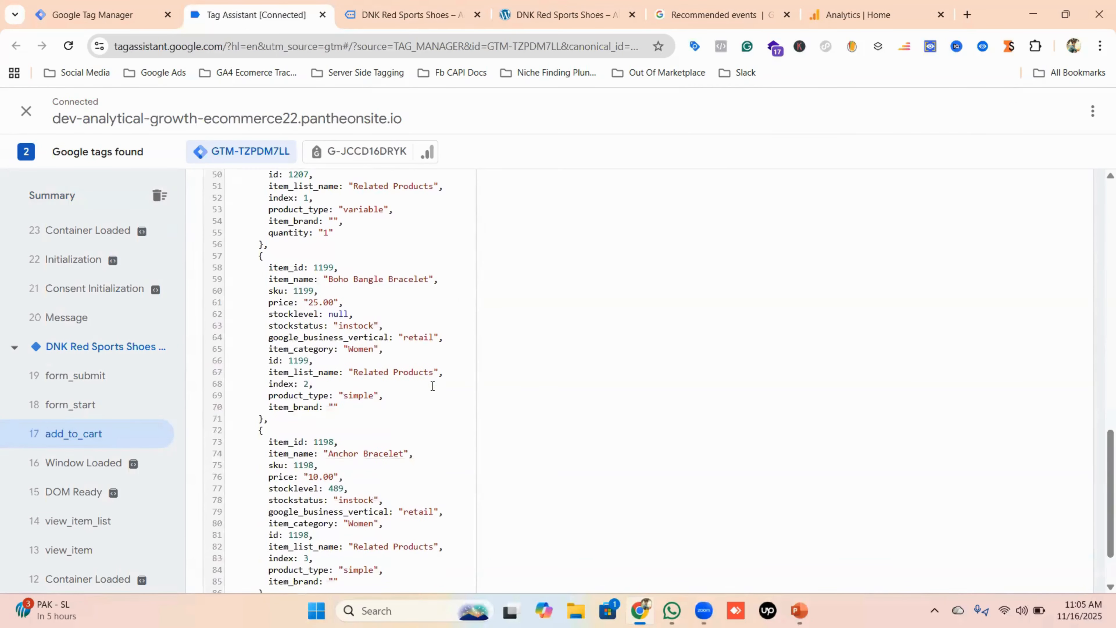
Compare the view_item event's data layer structure with that of the add_to_cart event.
{"action": "scroll", "coordinate": [87, 391], "scroll_direction": "down", "scroll_amount": 3}
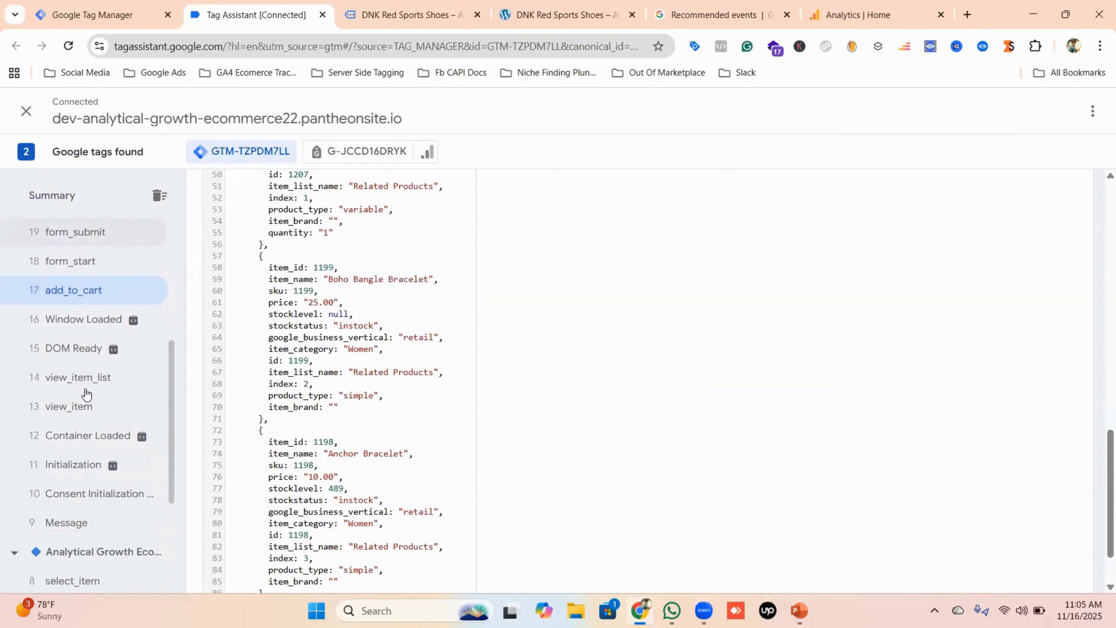
{"action": "left_click", "coordinate": [86, 409]}
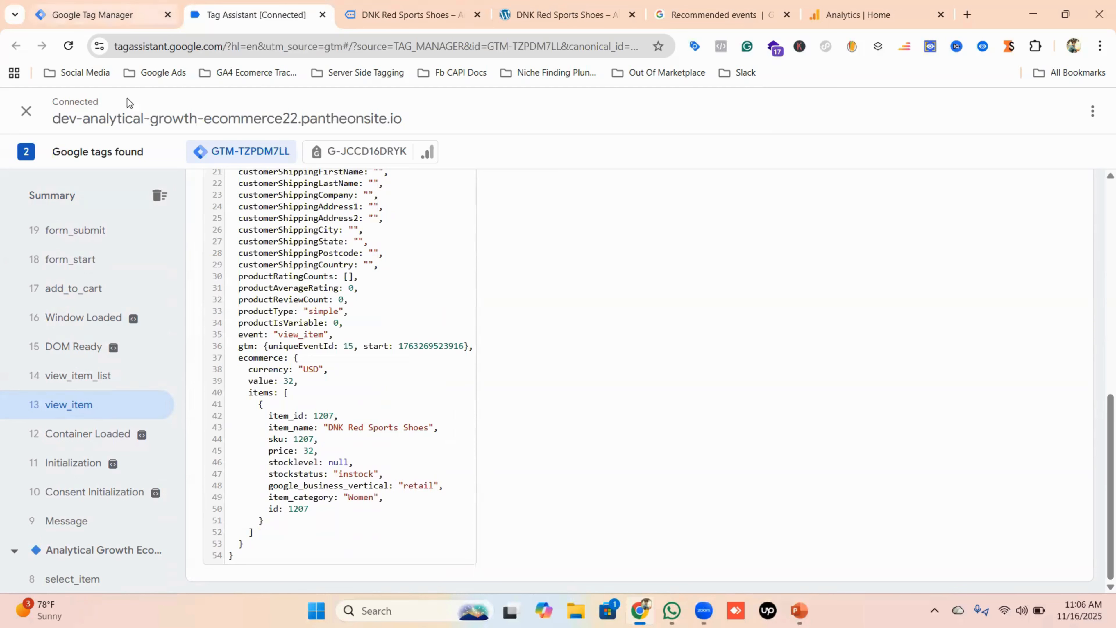
{"action": "left_click", "coordinate": [68, 294]}
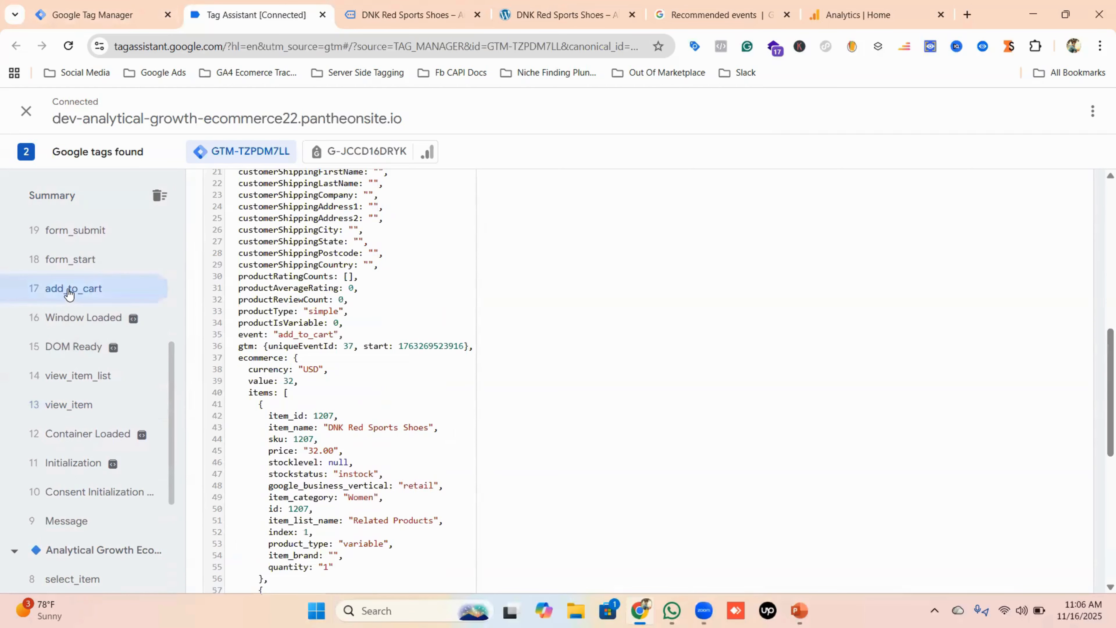
{"action": "scroll", "coordinate": [321, 354], "scroll_direction": "up", "scroll_amount": 3}
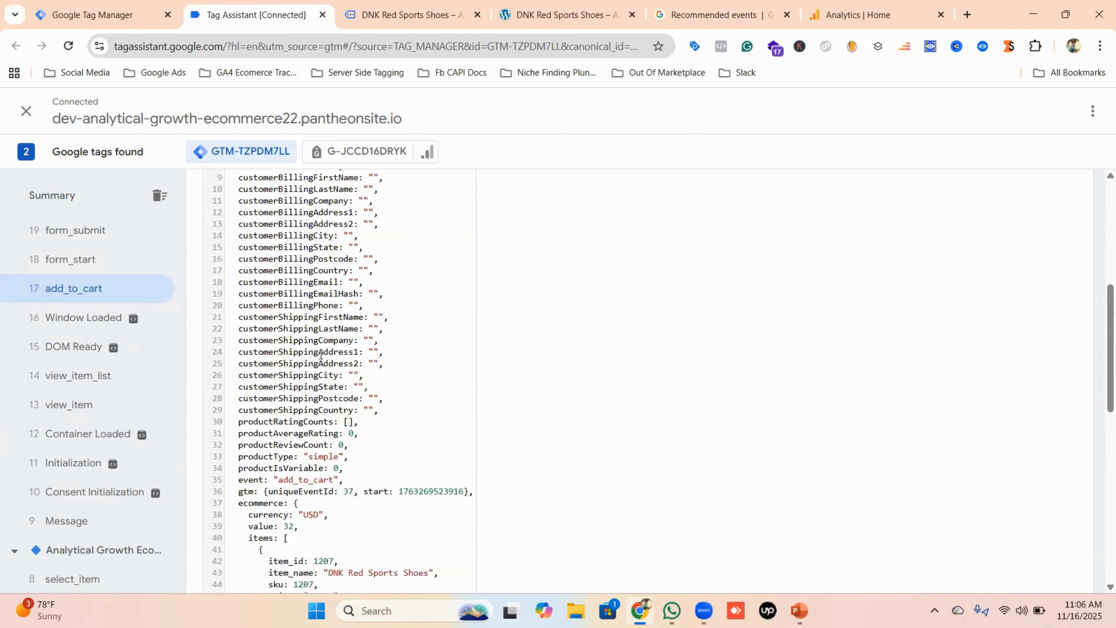
Review the DLV - Currency variable in Google Tag Manager against the add_to_cart data layer in Tag Assistant, then close it.
{"action": "left_click", "coordinate": [110, 16]}
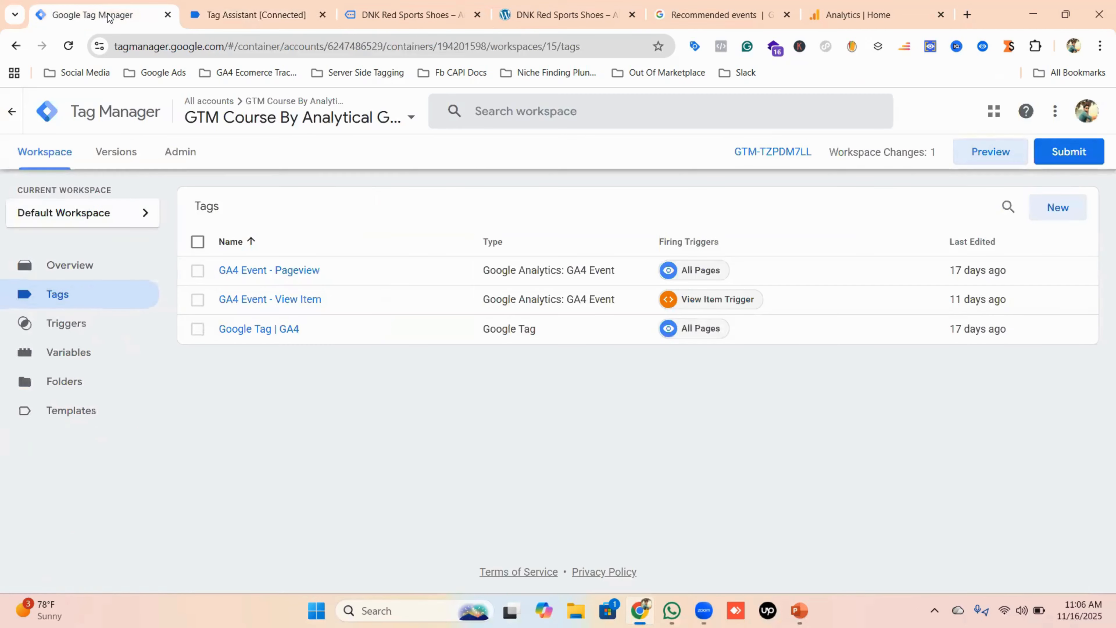
{"action": "left_click", "coordinate": [76, 355]}
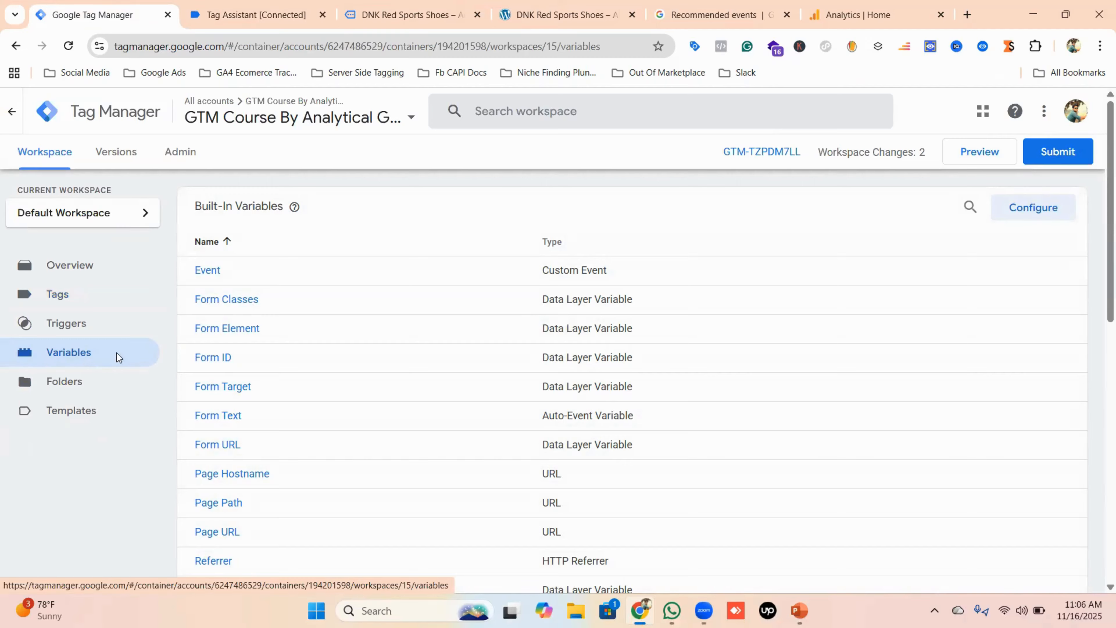
{"action": "scroll", "coordinate": [523, 308], "scroll_direction": "down", "scroll_amount": 10}
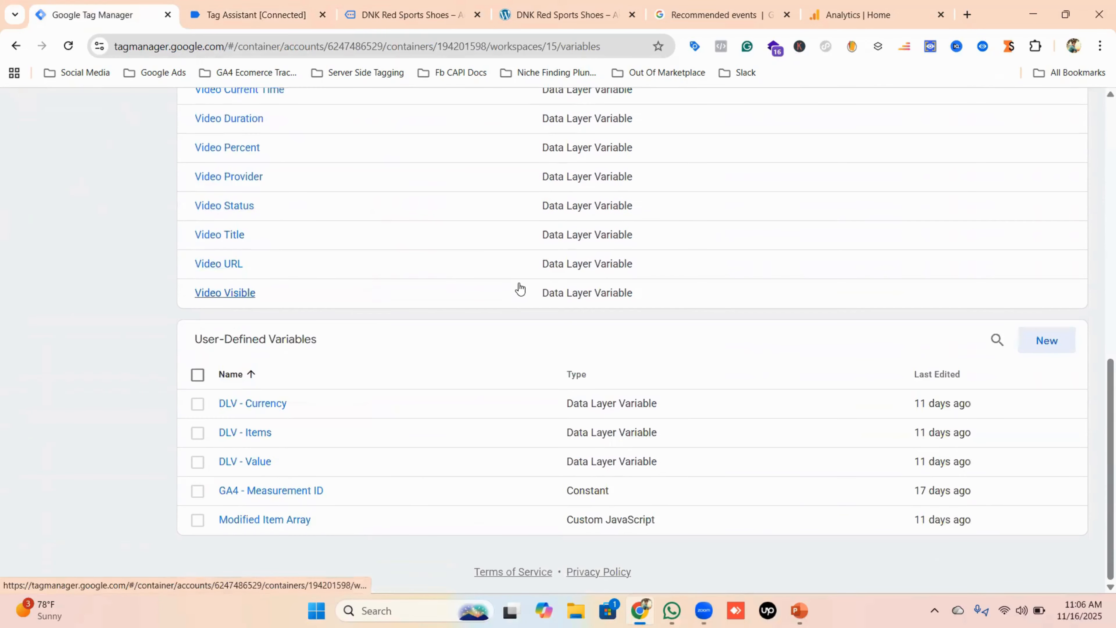
{"action": "left_click", "coordinate": [270, 410]}
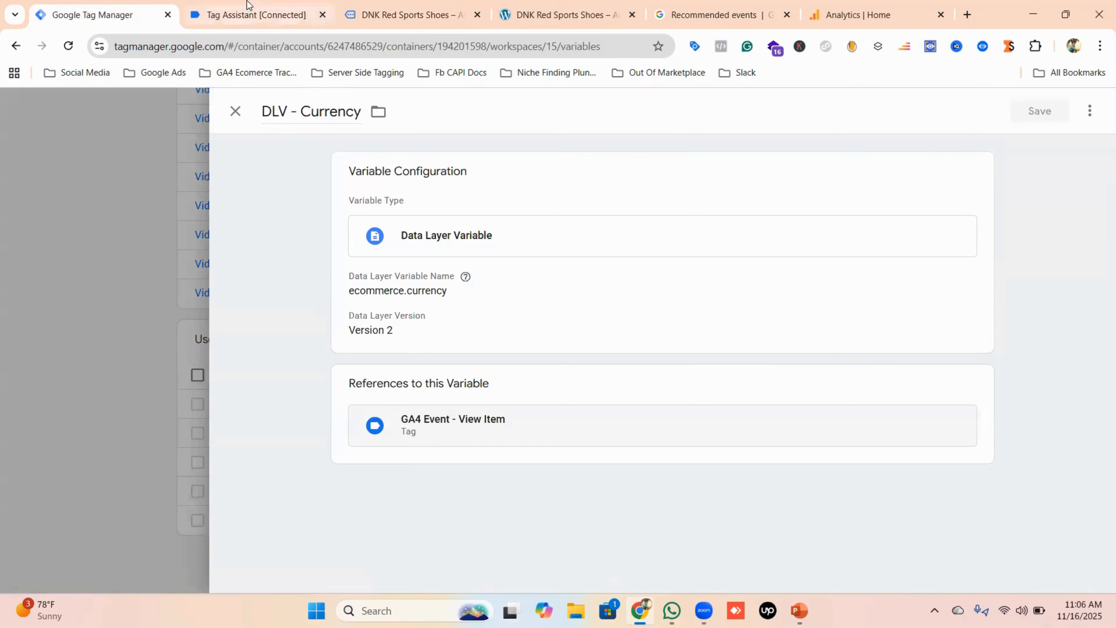
{"action": "left_click", "coordinate": [249, 14]}
{"action": "scroll", "coordinate": [98, 445], "scroll_direction": "down", "scroll_amount": 1}
{"action": "scroll", "coordinate": [97, 445], "scroll_direction": "down", "scroll_amount": 2}
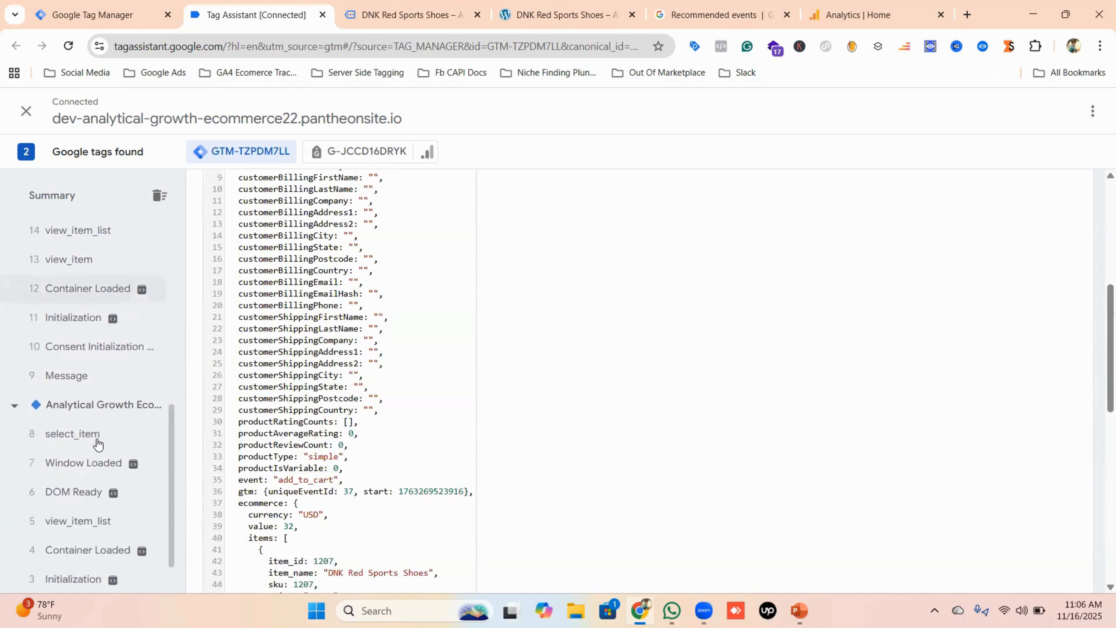
{"action": "scroll", "coordinate": [96, 442], "scroll_direction": "up", "scroll_amount": 5}
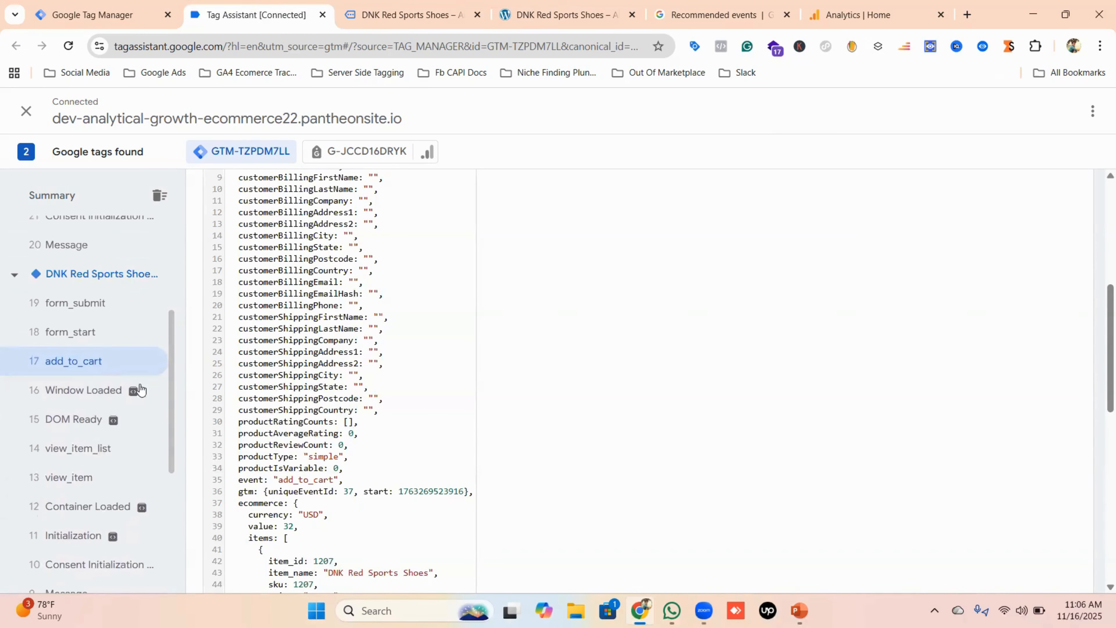
{"action": "scroll", "coordinate": [382, 435], "scroll_direction": "down", "scroll_amount": 1}
{"action": "scroll", "coordinate": [382, 435], "scroll_direction": "down", "scroll_amount": 2}
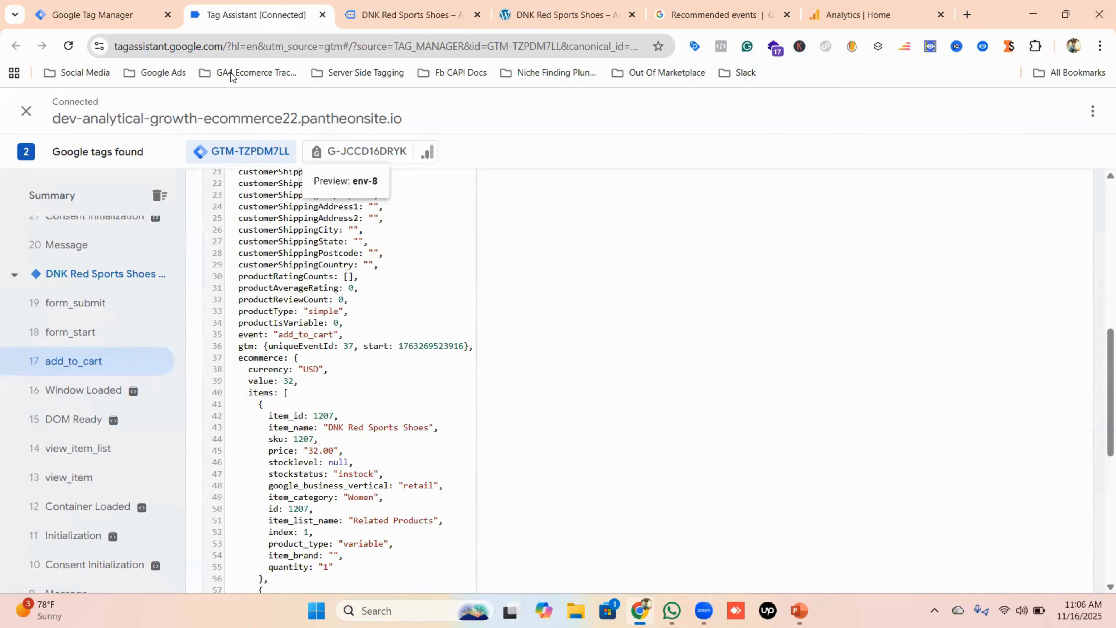
{"action": "left_click", "coordinate": [120, 14]}
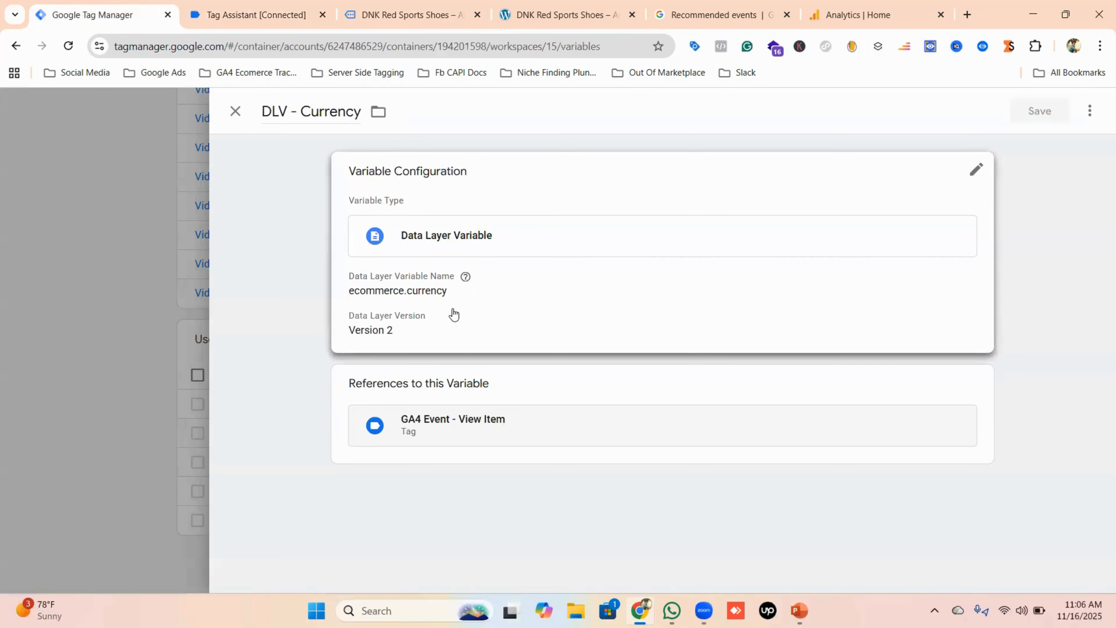
{"action": "left_click", "coordinate": [236, 112]}
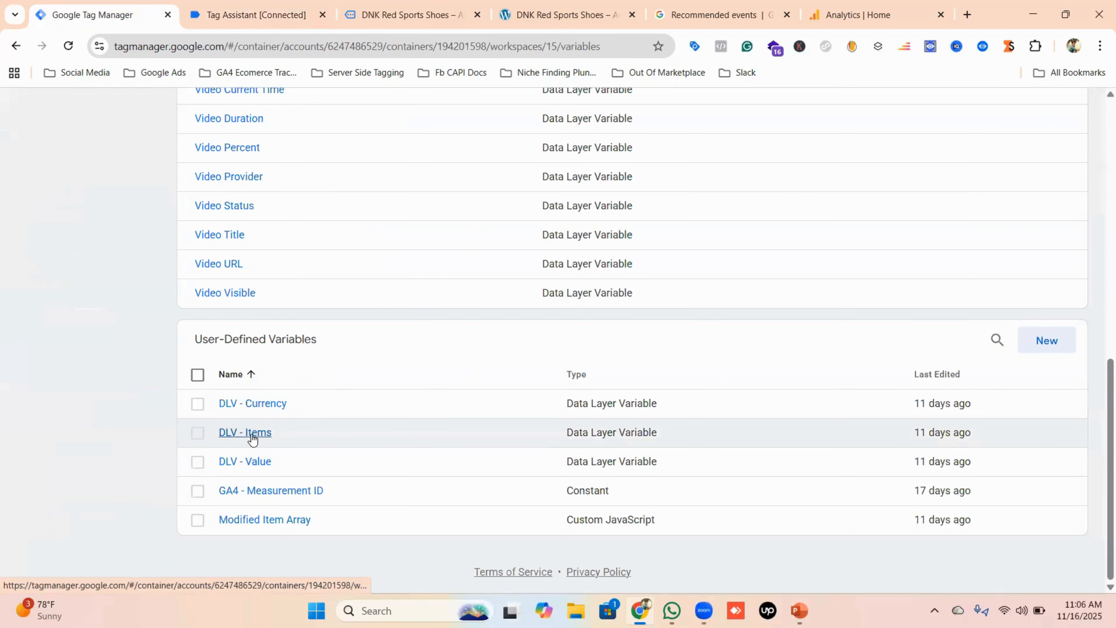
Review the DLV - Items variable against the items array in Tag Assistant's add_to_cart data layer, then close the variable.
{"action": "left_click", "coordinate": [247, 433]}
{"action": "left_click", "coordinate": [246, 13]}
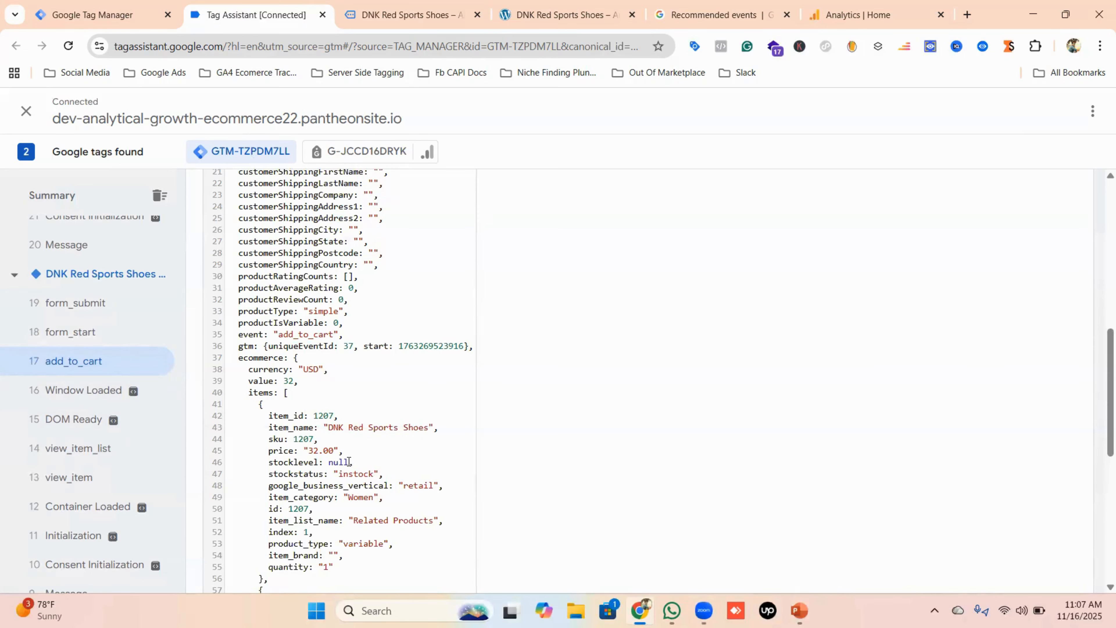
{"action": "left_click", "coordinate": [92, 13]}
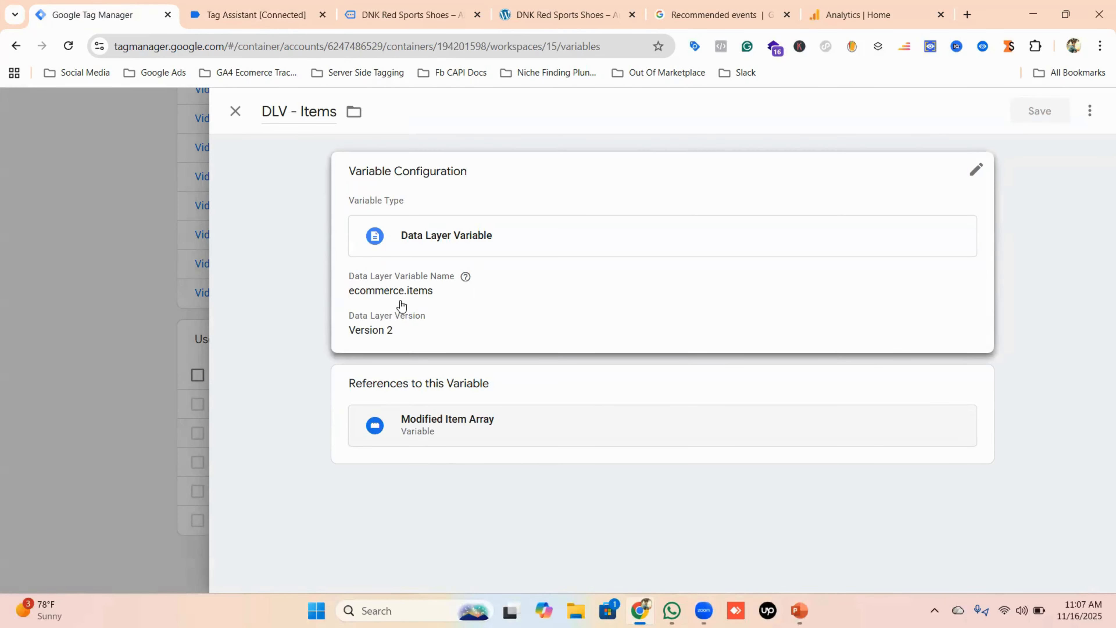
{"action": "left_click", "coordinate": [236, 111]}
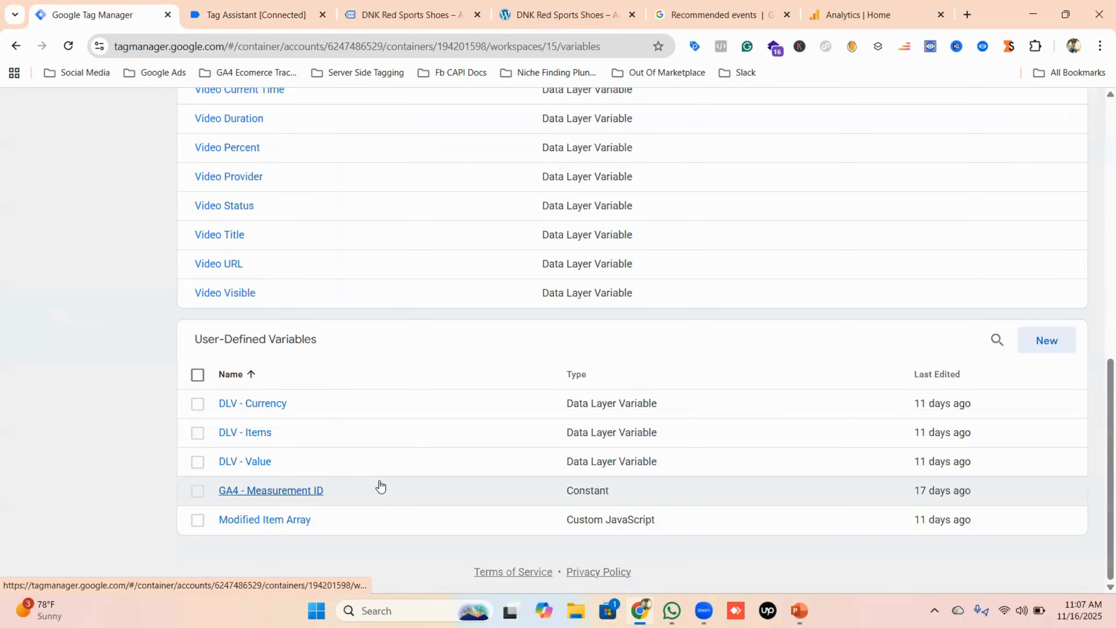
Open the DLV - Value variable and compare it with the ecommerce value in Tag Assistant's add_to_cart data layer.
{"action": "left_click", "coordinate": [259, 461]}
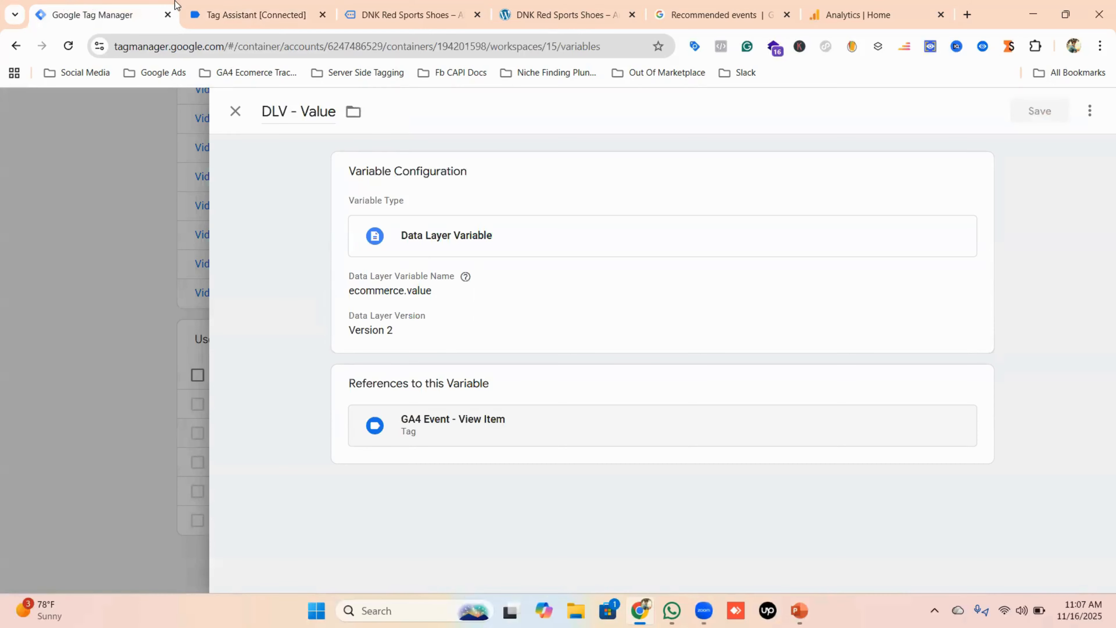
{"action": "left_click", "coordinate": [236, 12]}
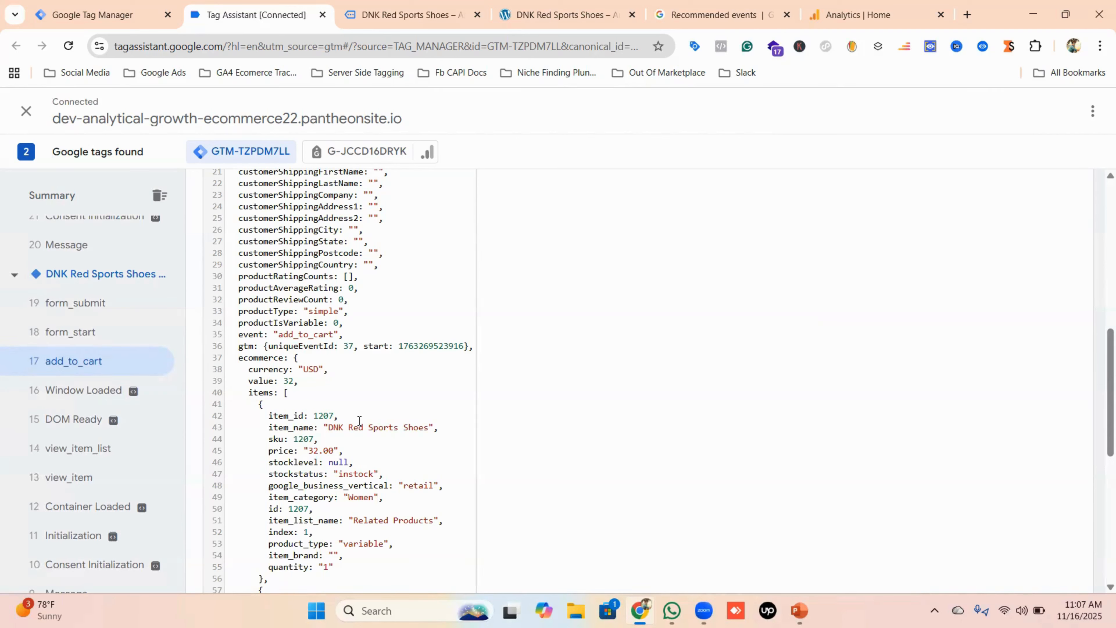
{"action": "scroll", "coordinate": [359, 420], "scroll_direction": "down", "scroll_amount": 2}
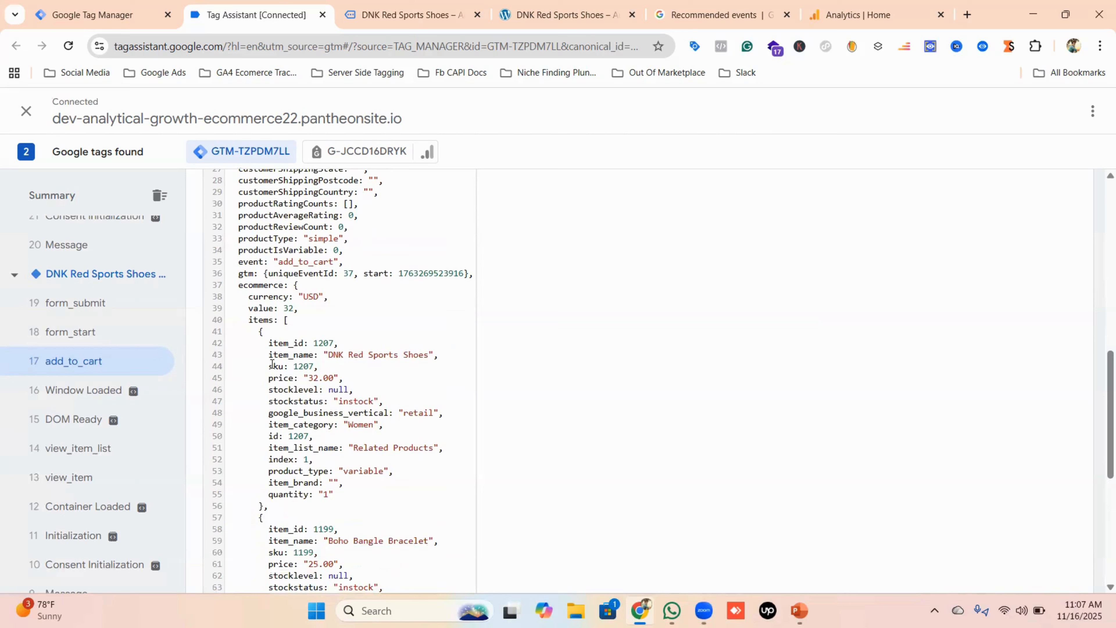
Highlight the first item's item_id and check its required type in the GA4 Recommended events documentation.
{"action": "left_click_drag", "start_coordinate": [269, 343], "coordinate": [343, 343]}
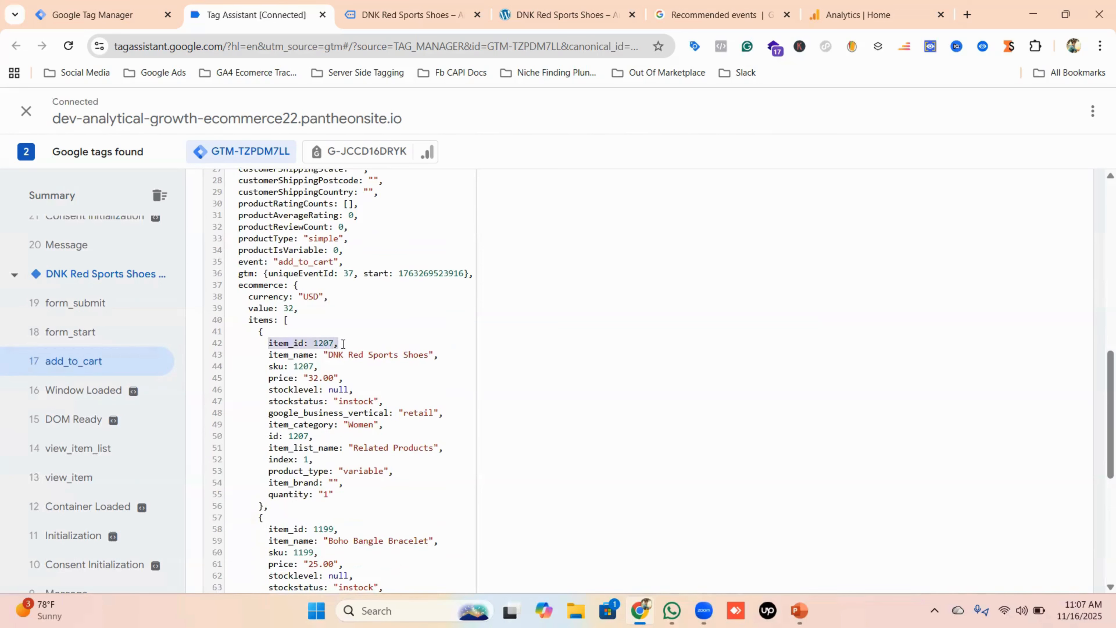
{"action": "left_click", "coordinate": [318, 342]}
{"action": "left_click_drag", "start_coordinate": [344, 340], "coordinate": [266, 341]}
{"action": "left_click", "coordinate": [726, 13]}
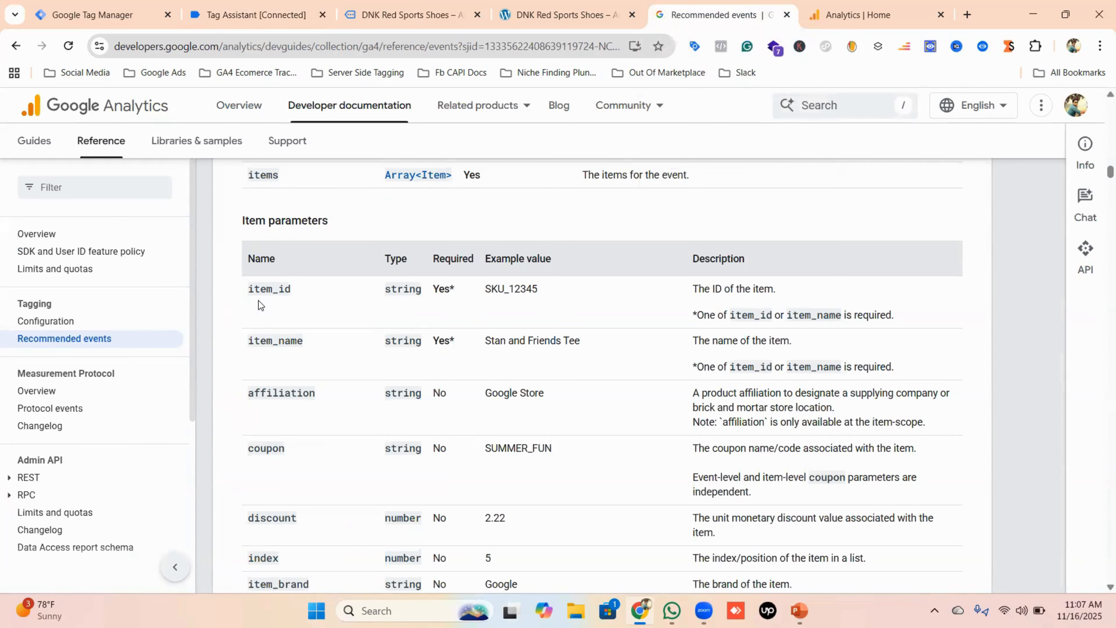
Return to Google Tag Manager, close DLV - Value, and review the Modified Item Array variable's Custom JavaScript.
{"action": "left_click", "coordinate": [122, 5]}
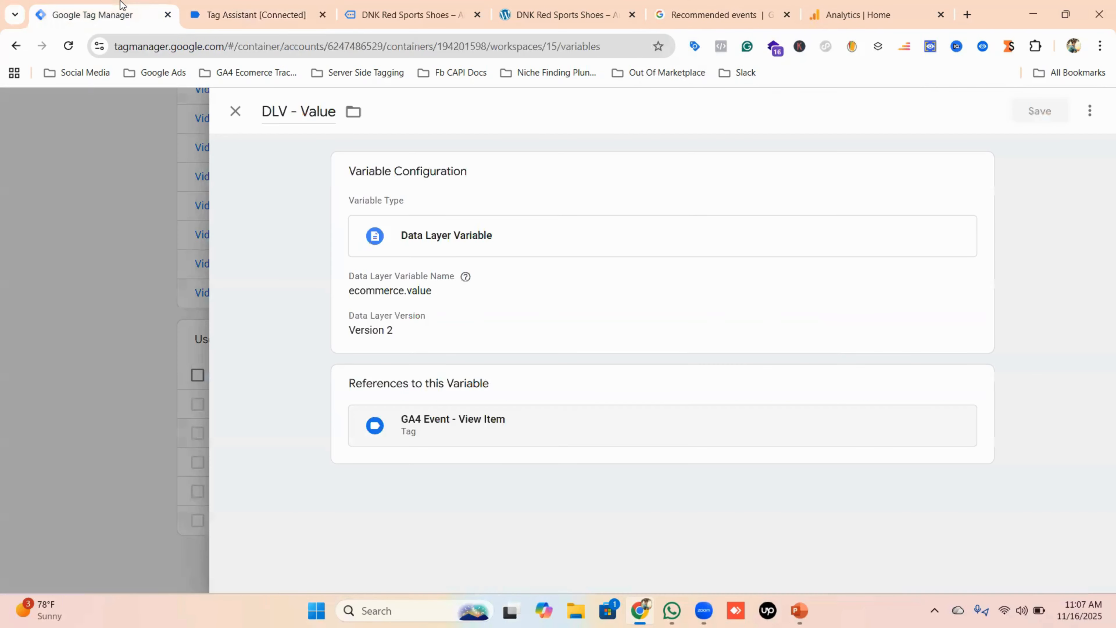
{"action": "left_click", "coordinate": [235, 111]}
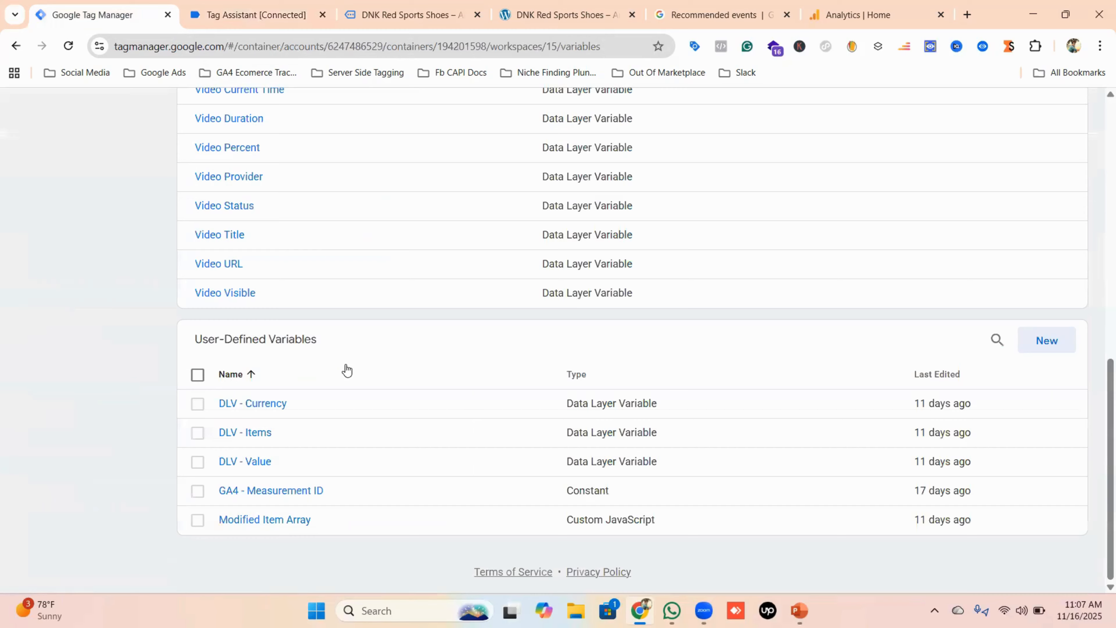
{"action": "left_click", "coordinate": [293, 525]}
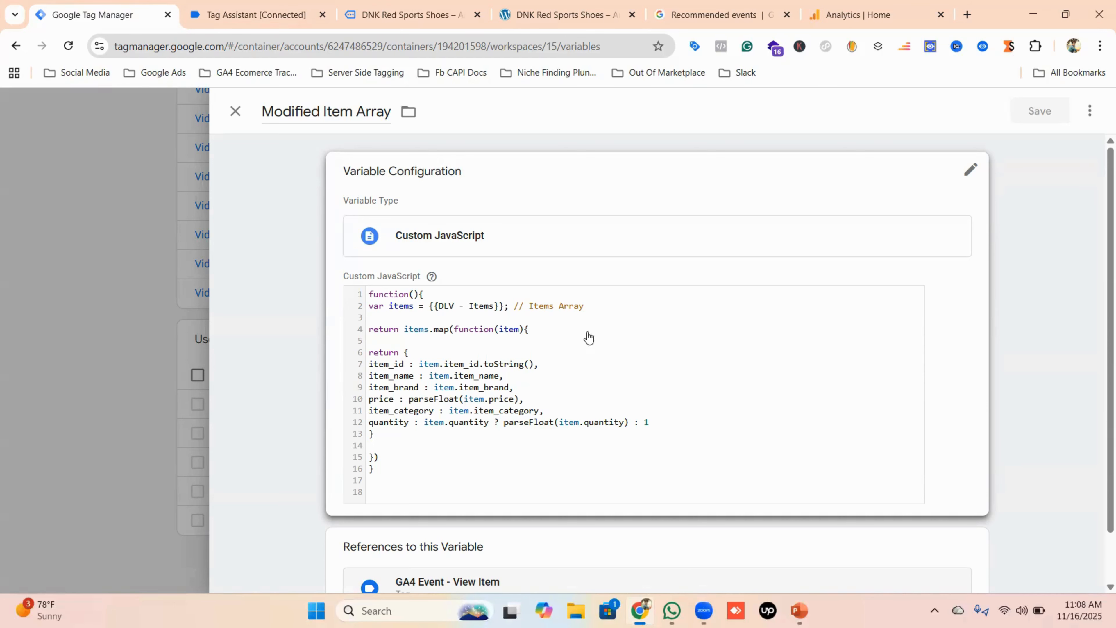
{"action": "left_click", "coordinate": [233, 113]}
Open the Triggers list in Google Tag Manager, and copy the event name add_to_cart from the data layer in Tag Assistant.
{"action": "scroll", "coordinate": [272, 324], "scroll_direction": "up", "scroll_amount": 15}
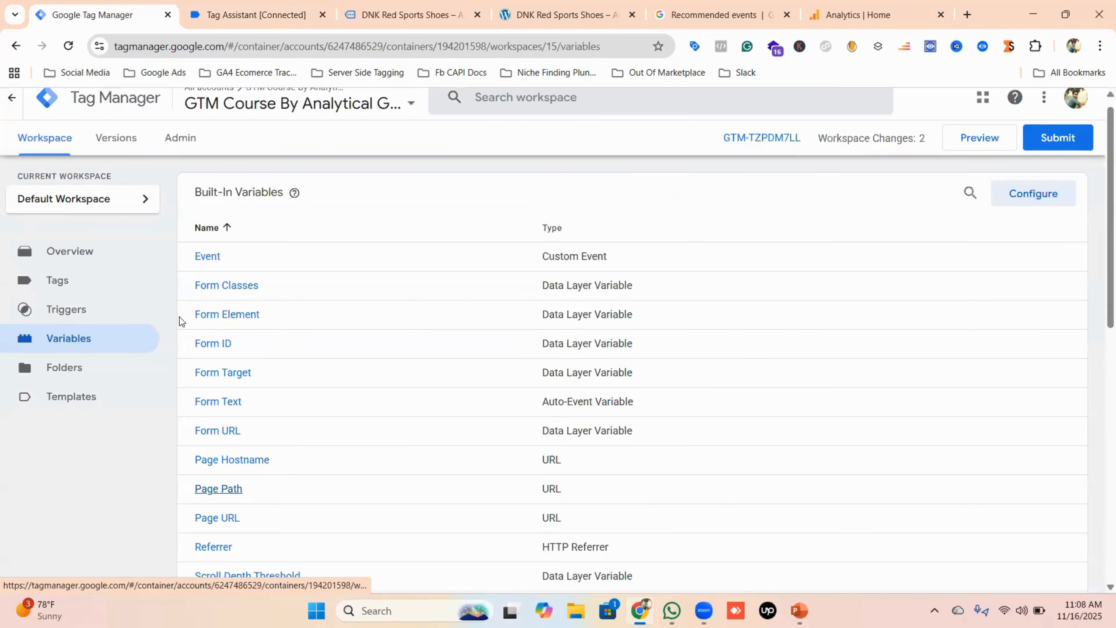
{"action": "left_click", "coordinate": [66, 323]}
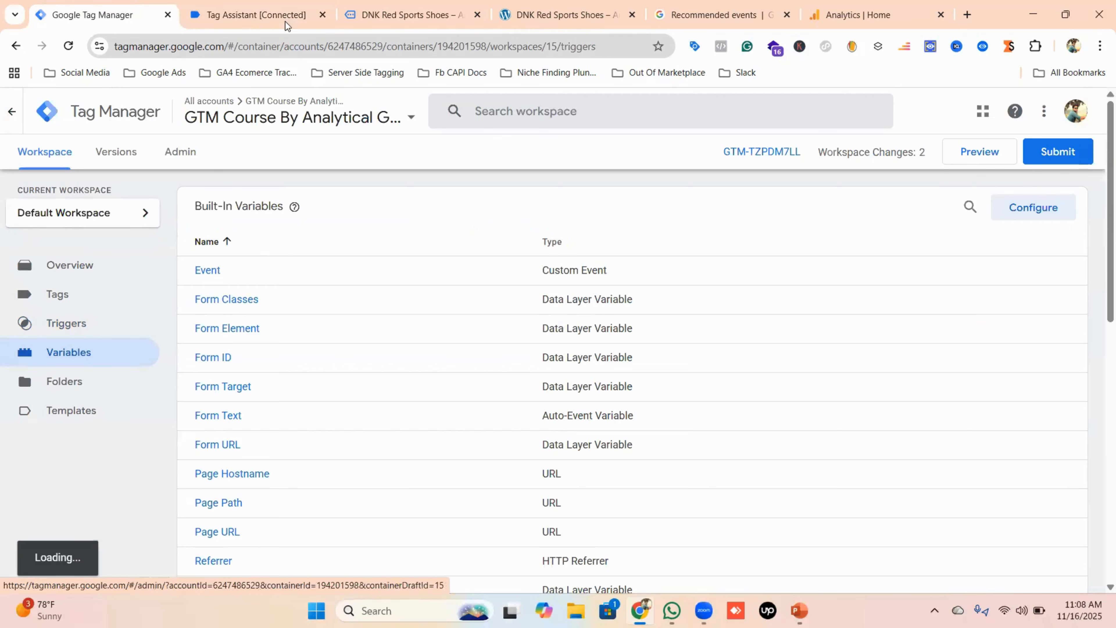
{"action": "left_click", "coordinate": [259, 15]}
{"action": "scroll", "coordinate": [337, 354], "scroll_direction": "up", "scroll_amount": 1}
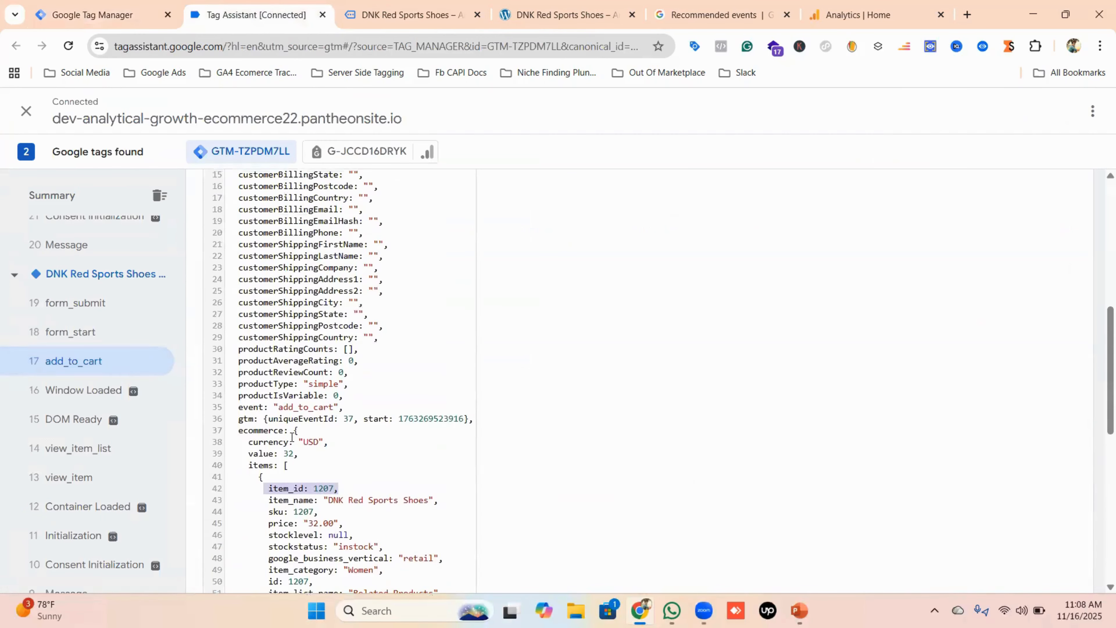
{"action": "double_click", "coordinate": [305, 403]}
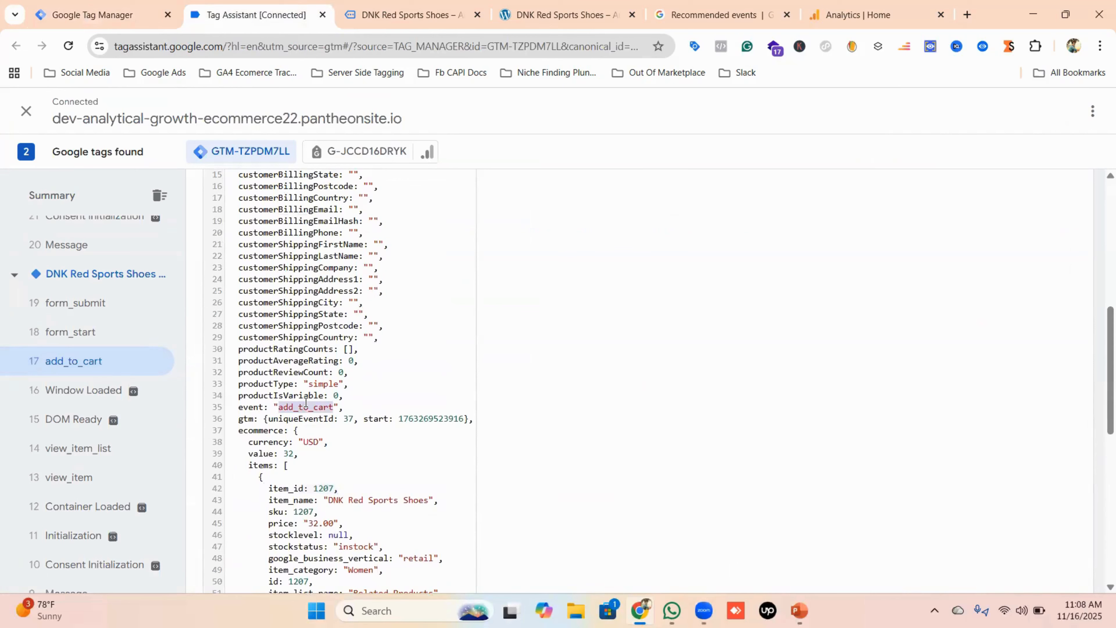
{"action": "right_click", "coordinate": [324, 404]}
{"action": "left_click", "coordinate": [354, 217]}
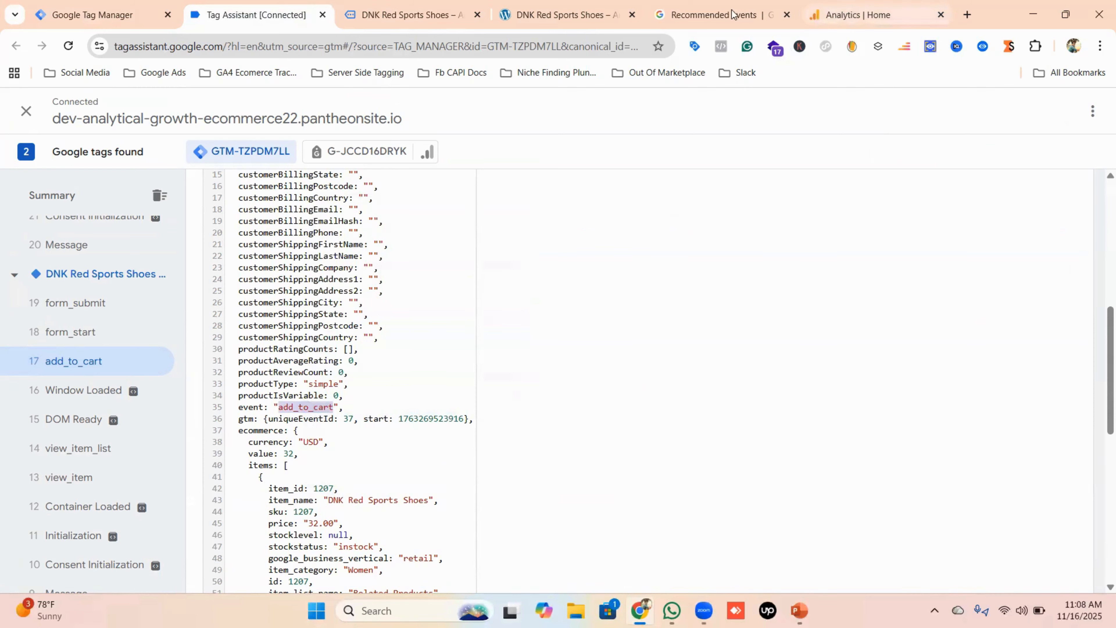
Check the add_to_cart event in the GA4 Recommended events documentation, and return to the Triggers list in Google Tag Manager.
{"action": "left_click", "coordinate": [717, 11]}
{"action": "scroll", "coordinate": [478, 312], "scroll_direction": "up", "scroll_amount": 10}
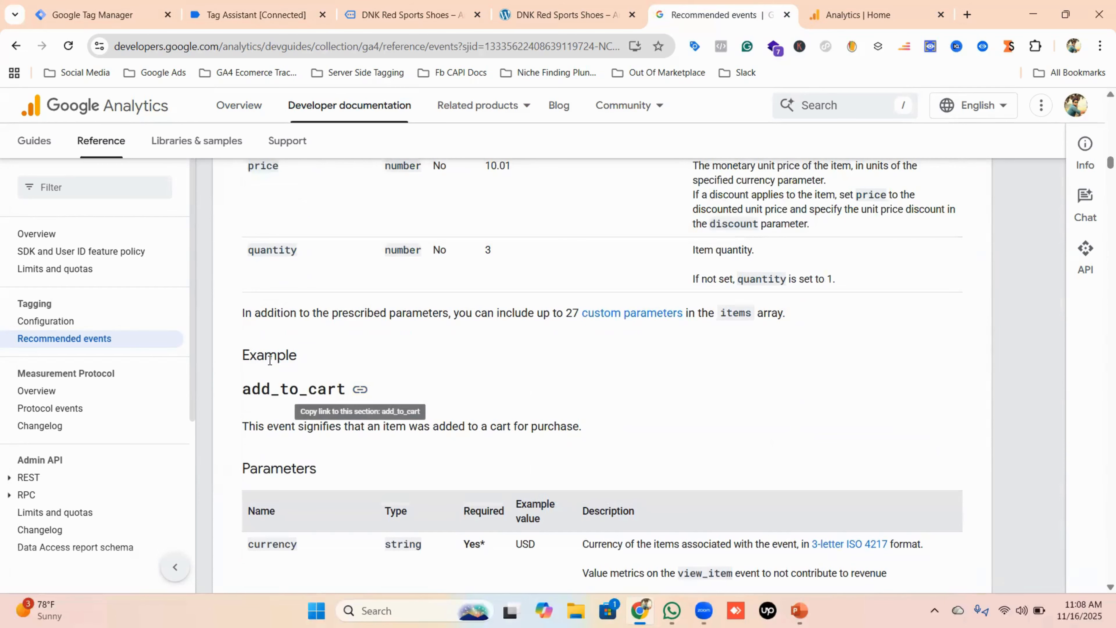
{"action": "left_click", "coordinate": [89, 6]}
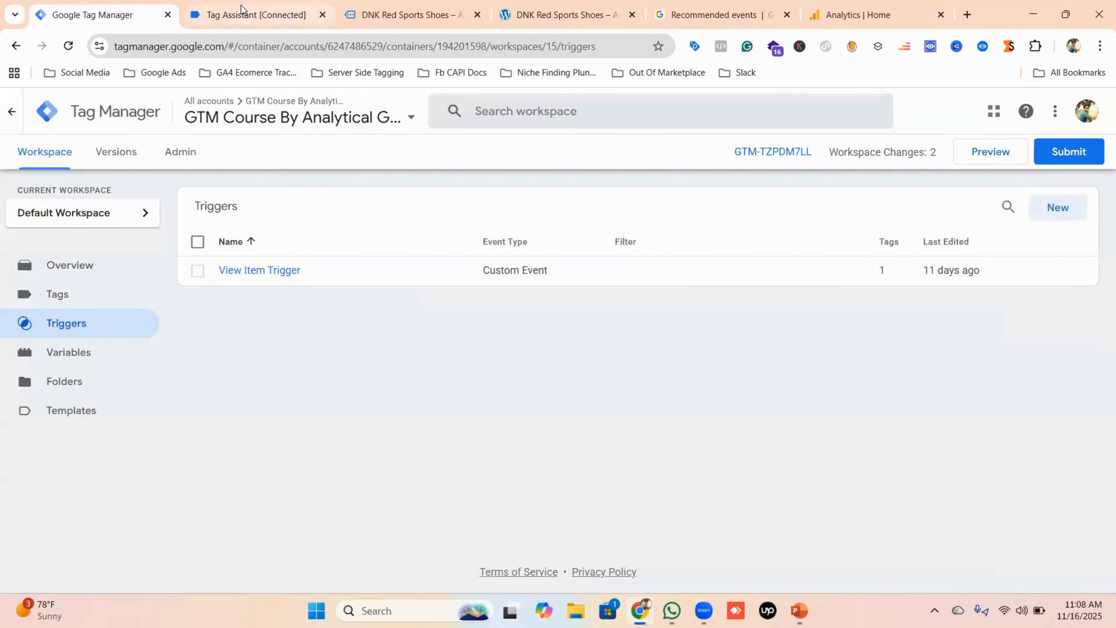
{"action": "left_click", "coordinate": [243, 10]}
{"action": "left_click", "coordinate": [118, 7]}
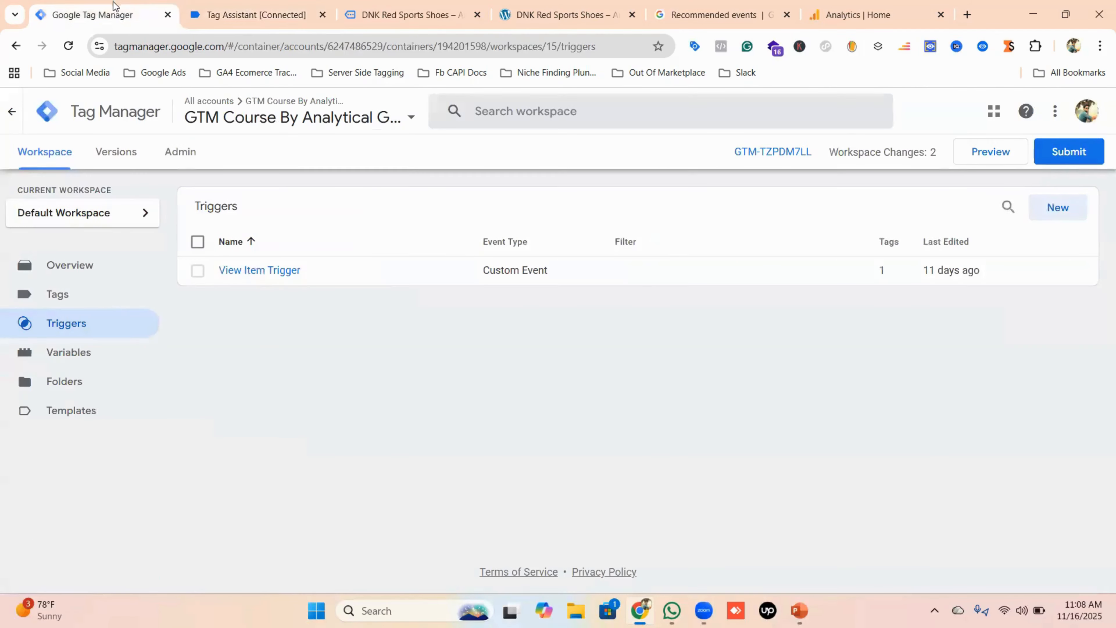
Create a new trigger and name it Add To Cart Trigger.
{"action": "left_click", "coordinate": [1070, 209]}
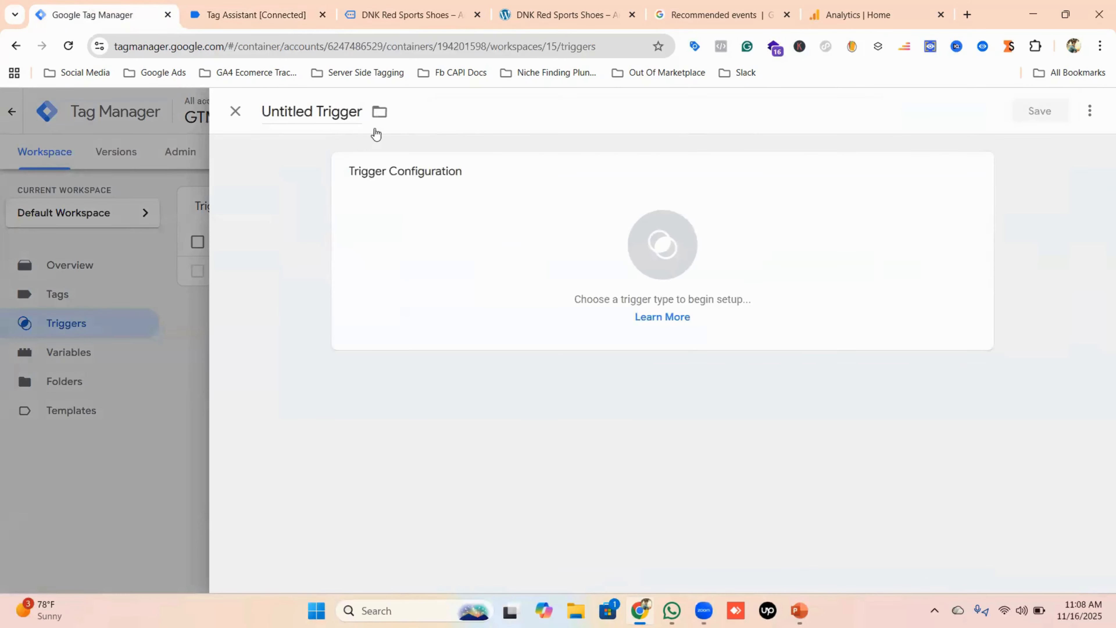
{"action": "left_click", "coordinate": [312, 119]}
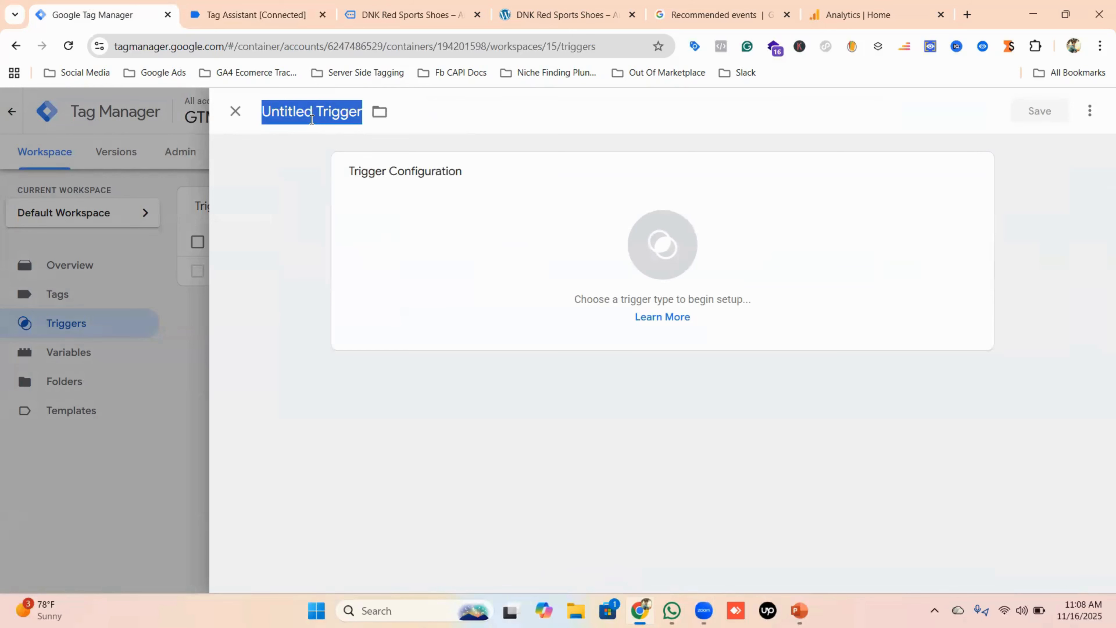
{"action": "key", "text": "BackSpace"}
{"action": "type", "text": "A"}
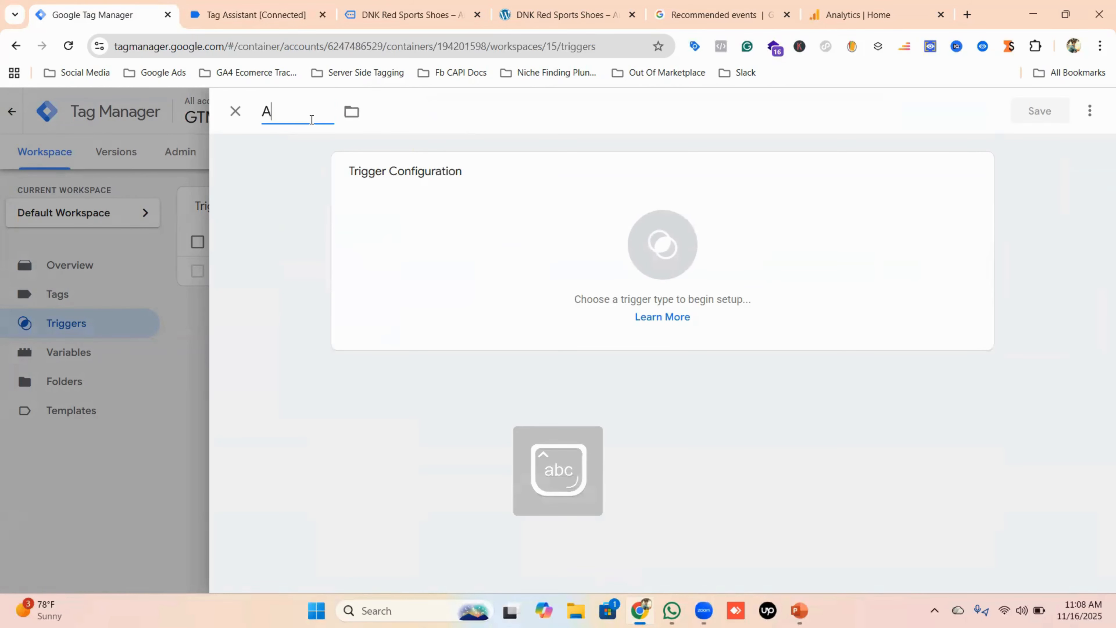
{"action": "type", "text": "dd To Cart Trigger"}
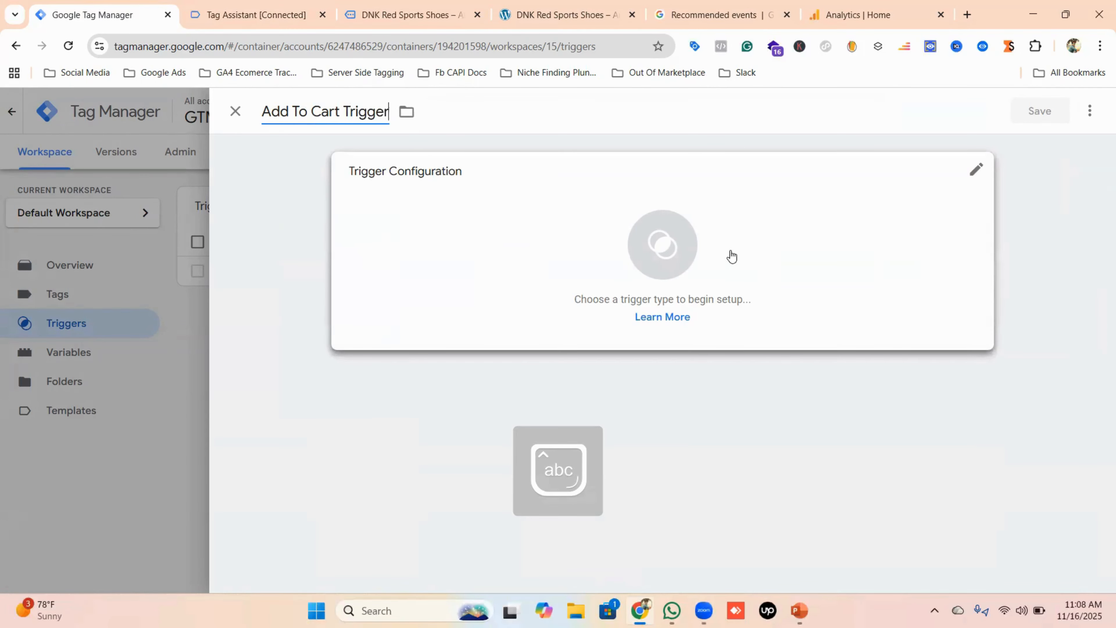
Configure the trigger as a Custom Event with the event name add_to_cart, and save it.
{"action": "left_click", "coordinate": [699, 230]}
{"action": "scroll", "coordinate": [805, 269], "scroll_direction": "down", "scroll_amount": 6}
{"action": "left_click", "coordinate": [765, 412]}
{"action": "left_click", "coordinate": [457, 317]}
{"action": "type", "text": "add_to_cart"}
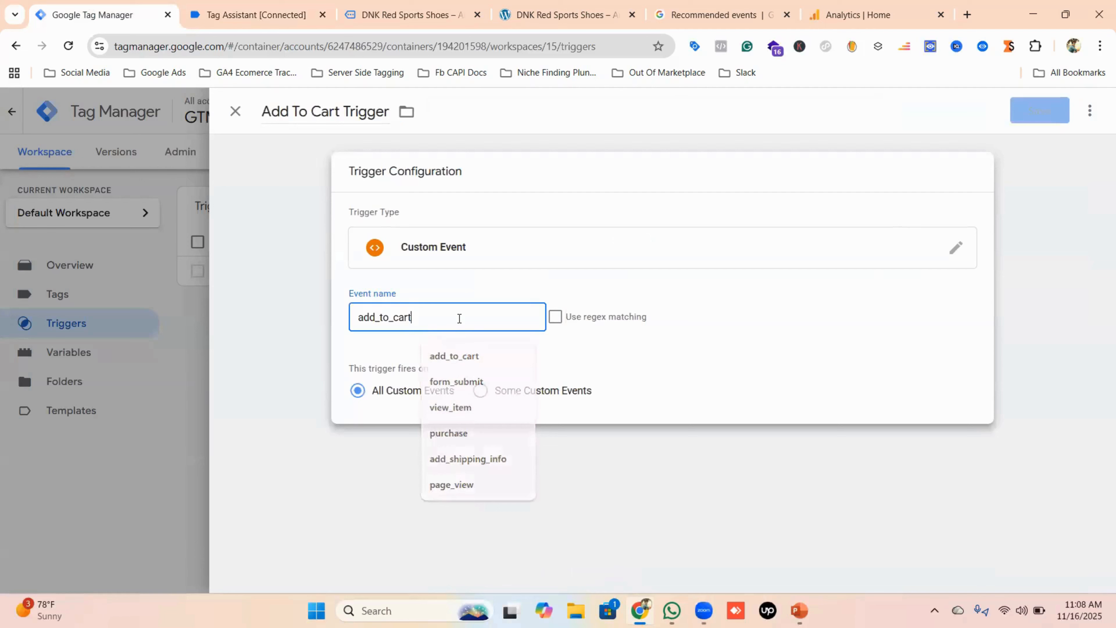
{"action": "left_click", "coordinate": [1039, 112]}
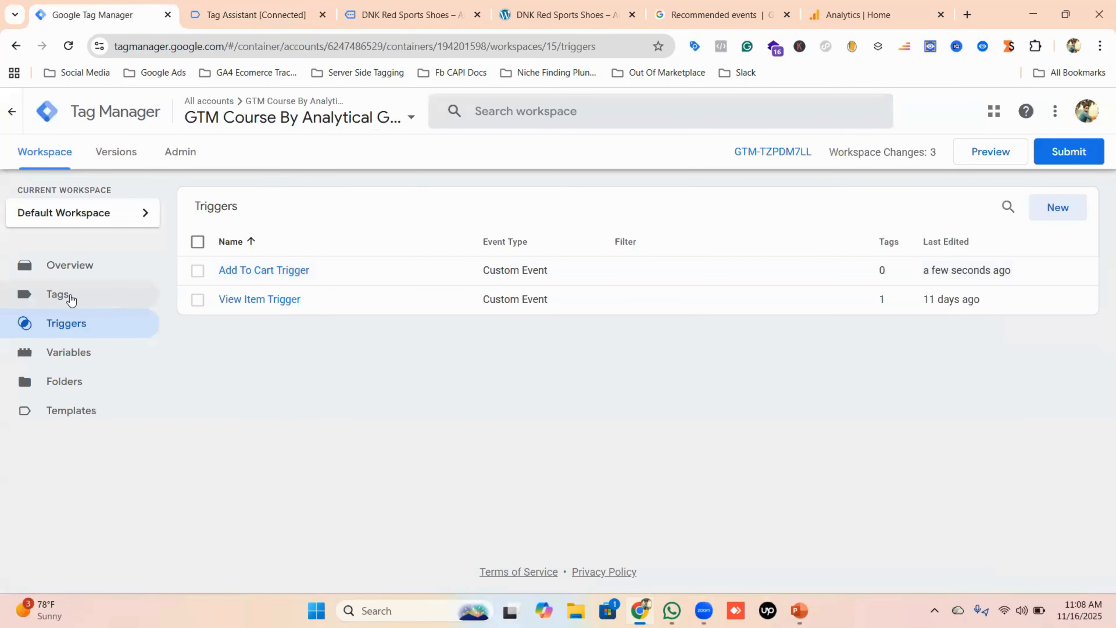
Create a new tag in the Tags list and name it GA4 Event - Add To Cart.
{"action": "left_click", "coordinate": [70, 295]}
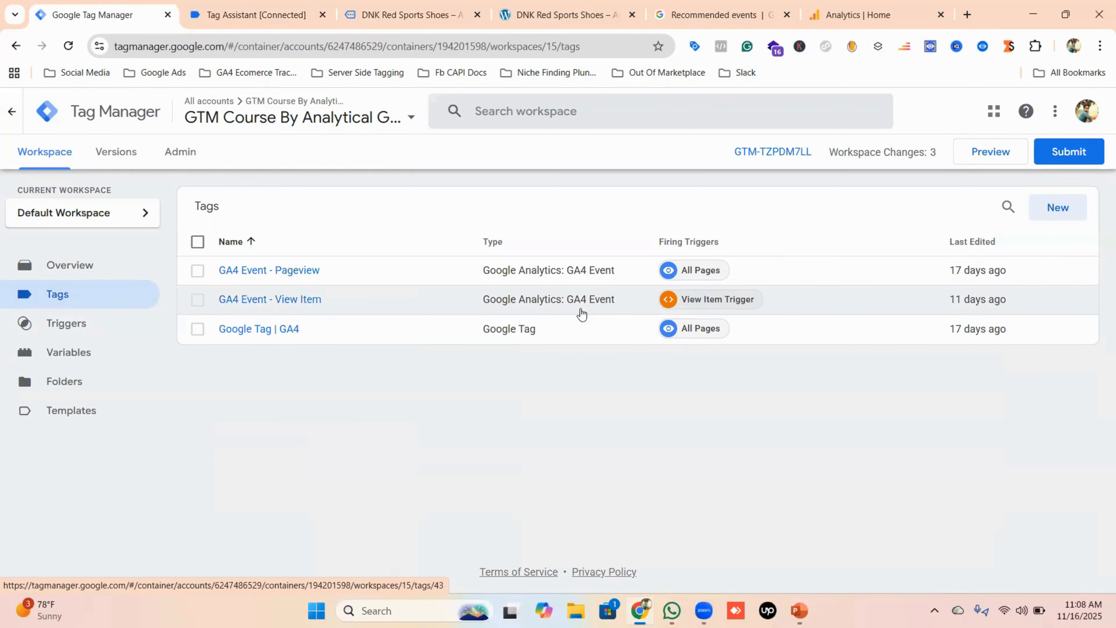
{"action": "left_click", "coordinate": [1059, 208]}
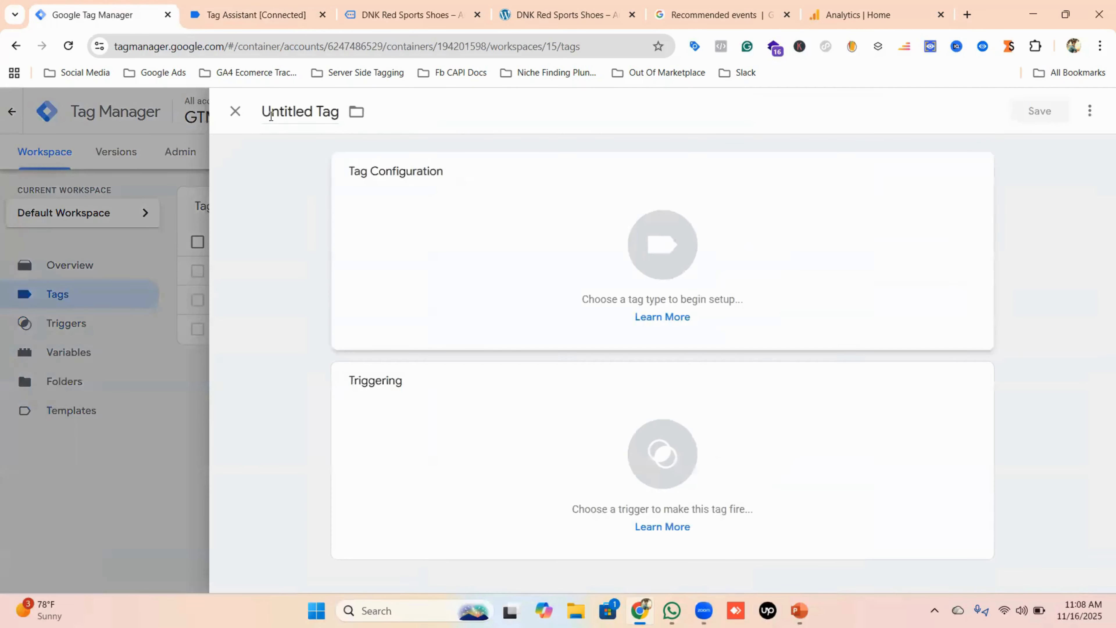
{"action": "left_click", "coordinate": [306, 115]}
{"action": "key", "text": "BackSpace"}
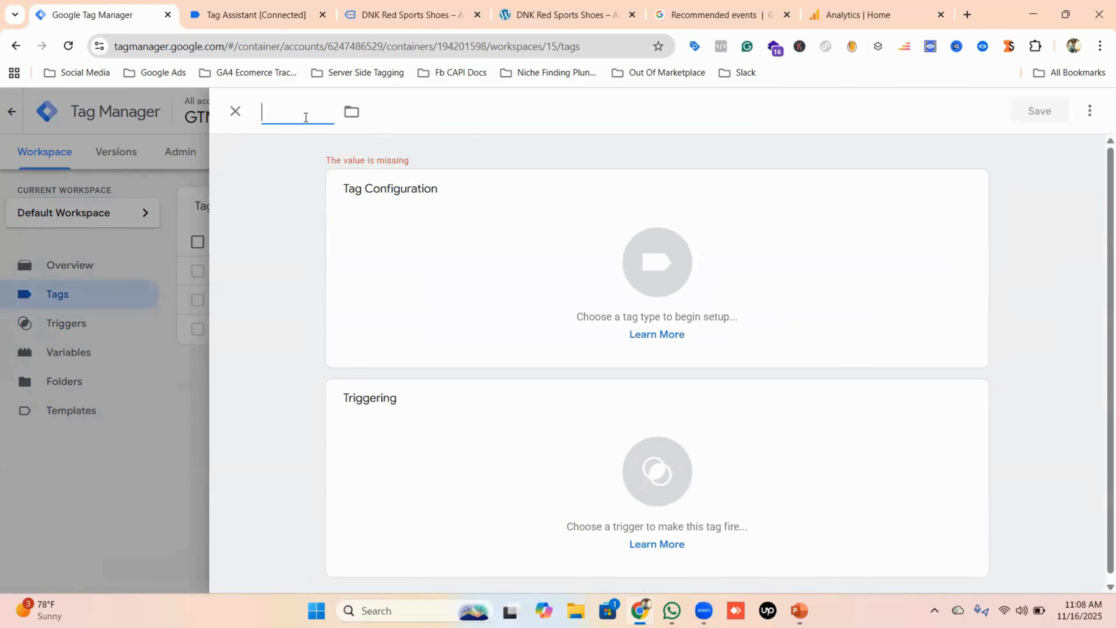
{"action": "type", "text": "GA4 Event - Add"}
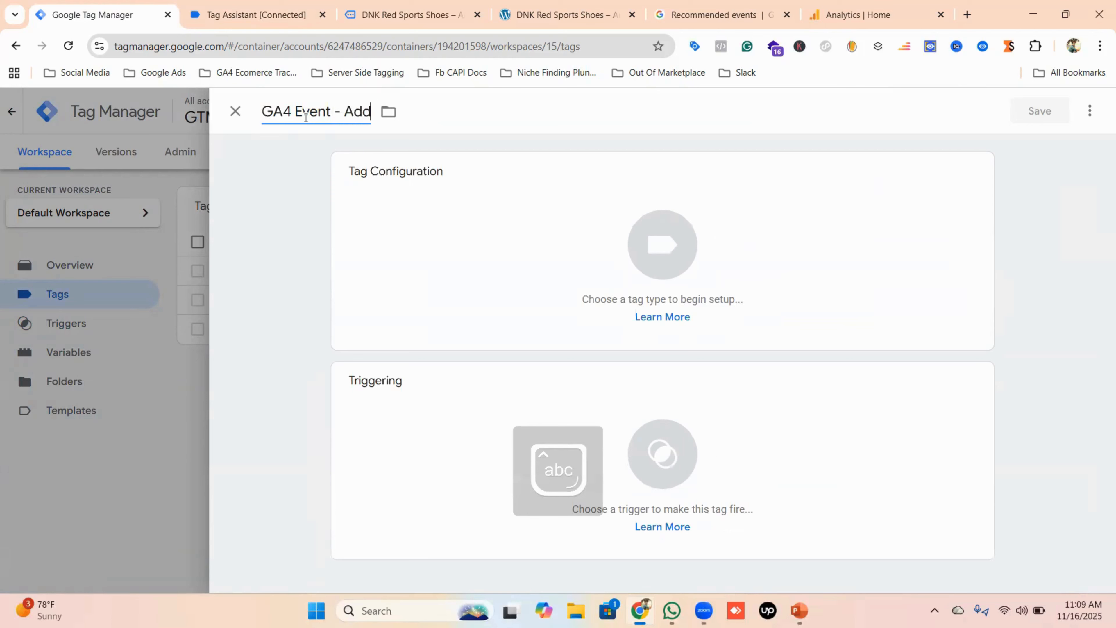
{"action": "type", "text": " To Cart"}
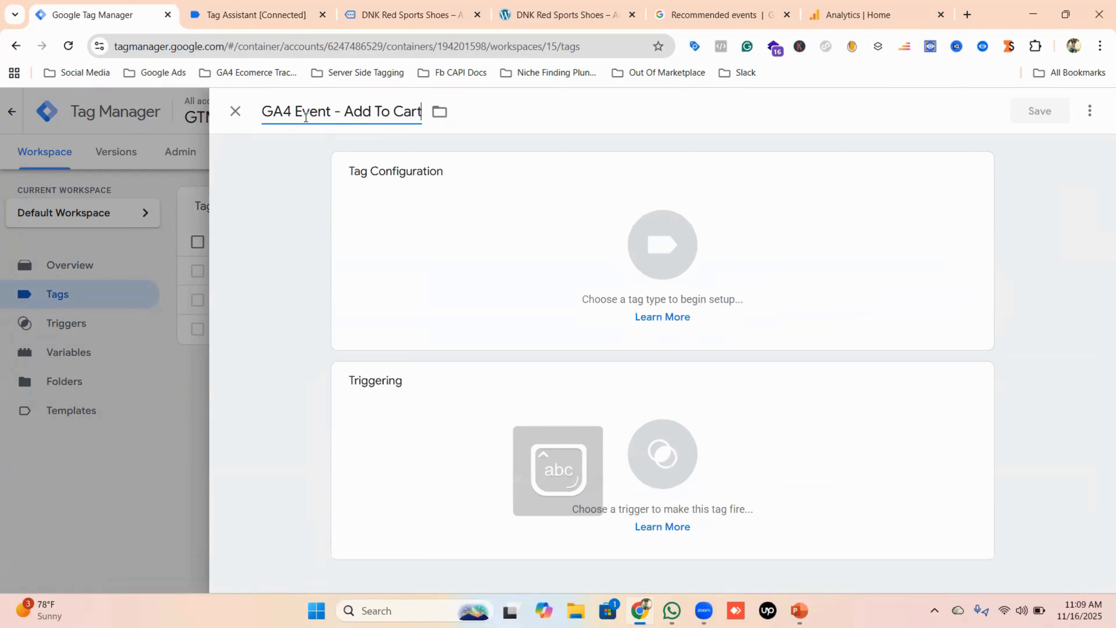
Set the tag type to Google Analytics: GA4 Event and use the GA4 - Measurement ID variable as its Measurement ID.
{"action": "left_click", "coordinate": [365, 159]}
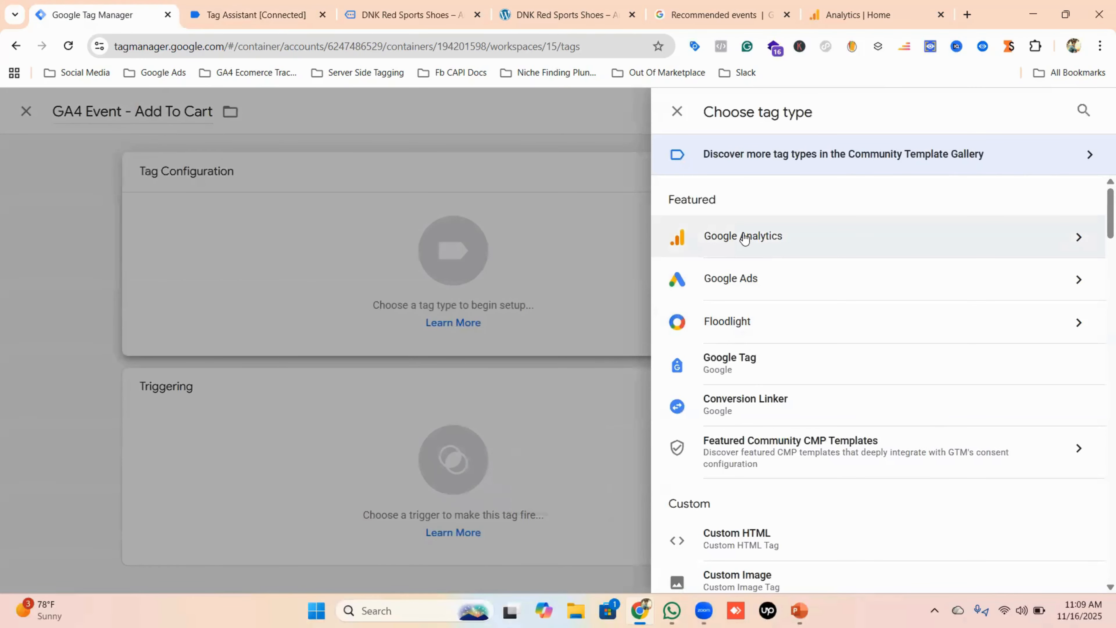
{"action": "left_click", "coordinate": [743, 238]}
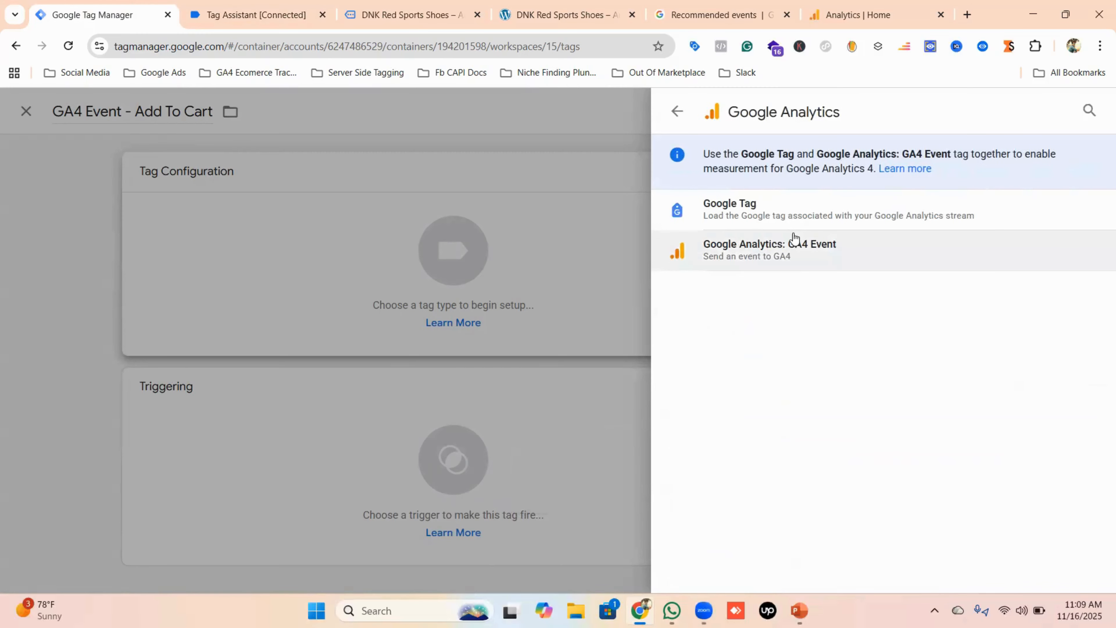
{"action": "left_click", "coordinate": [792, 247]}
{"action": "left_click", "coordinate": [438, 323]}
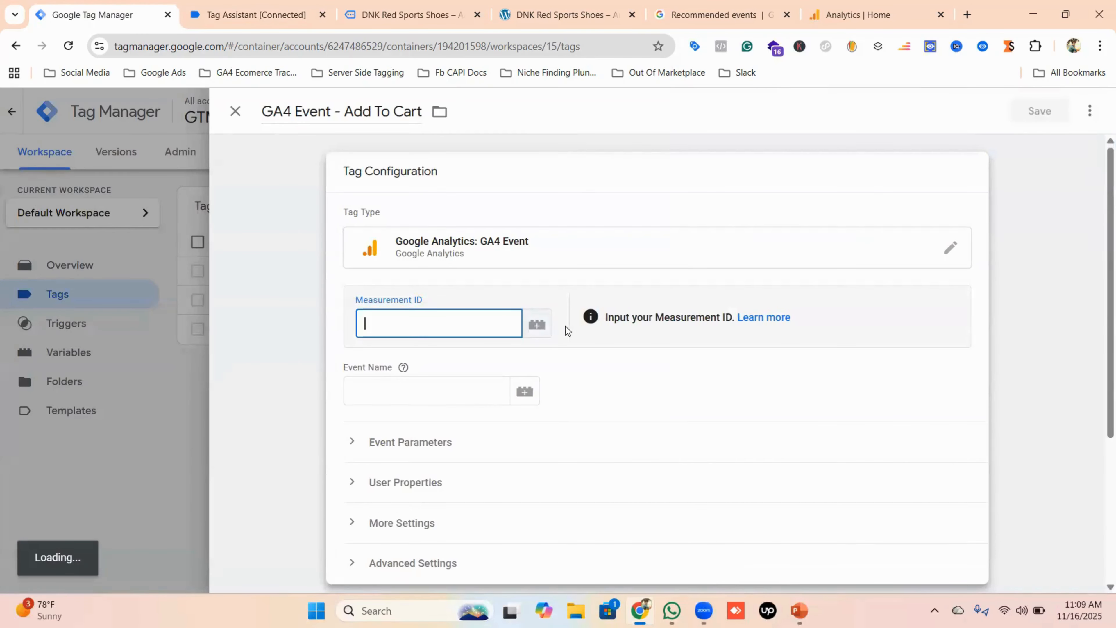
{"action": "left_click", "coordinate": [543, 332]}
{"action": "scroll", "coordinate": [334, 382], "scroll_direction": "down", "scroll_amount": 3}
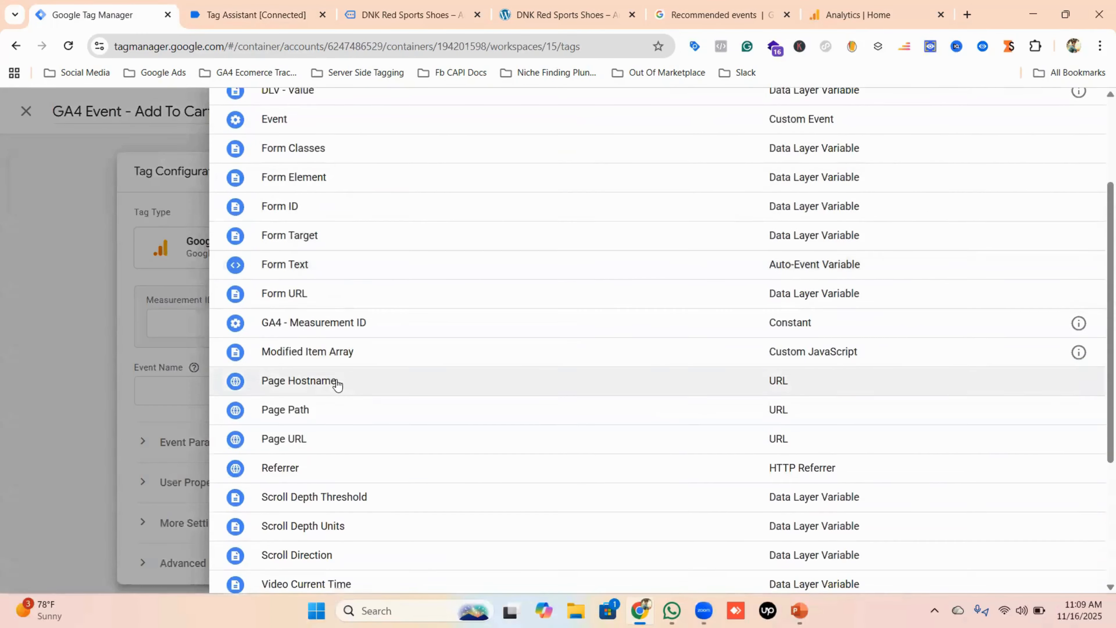
{"action": "left_click", "coordinate": [306, 323]}
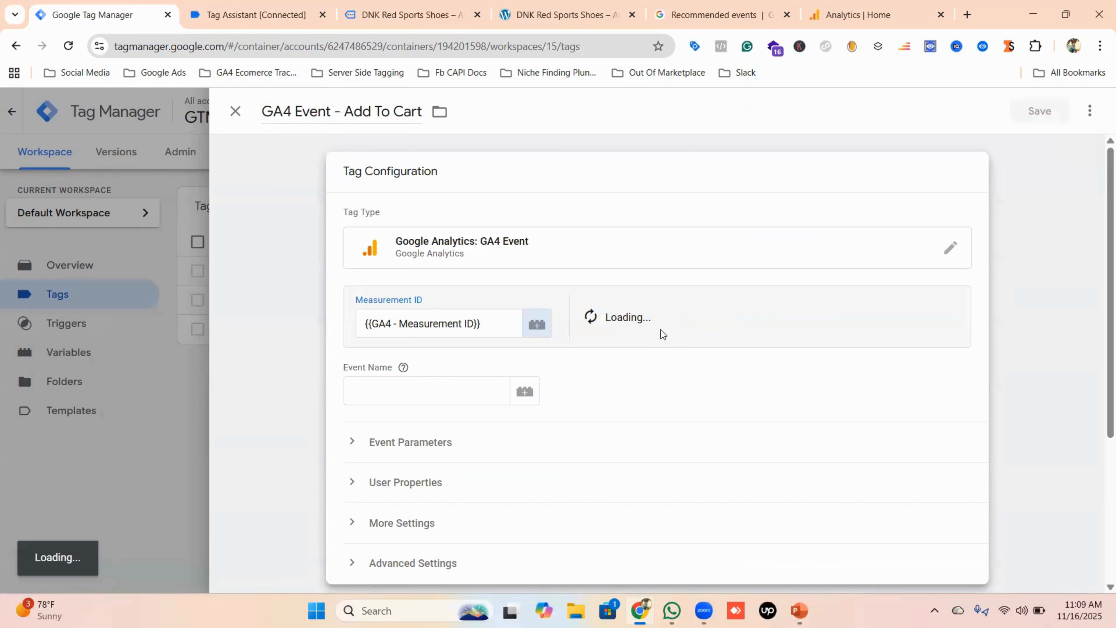
Set the tag's event name to add_to_cart.
{"action": "scroll", "coordinate": [484, 339], "scroll_direction": "down", "scroll_amount": 2}
{"action": "left_click", "coordinate": [424, 320]}
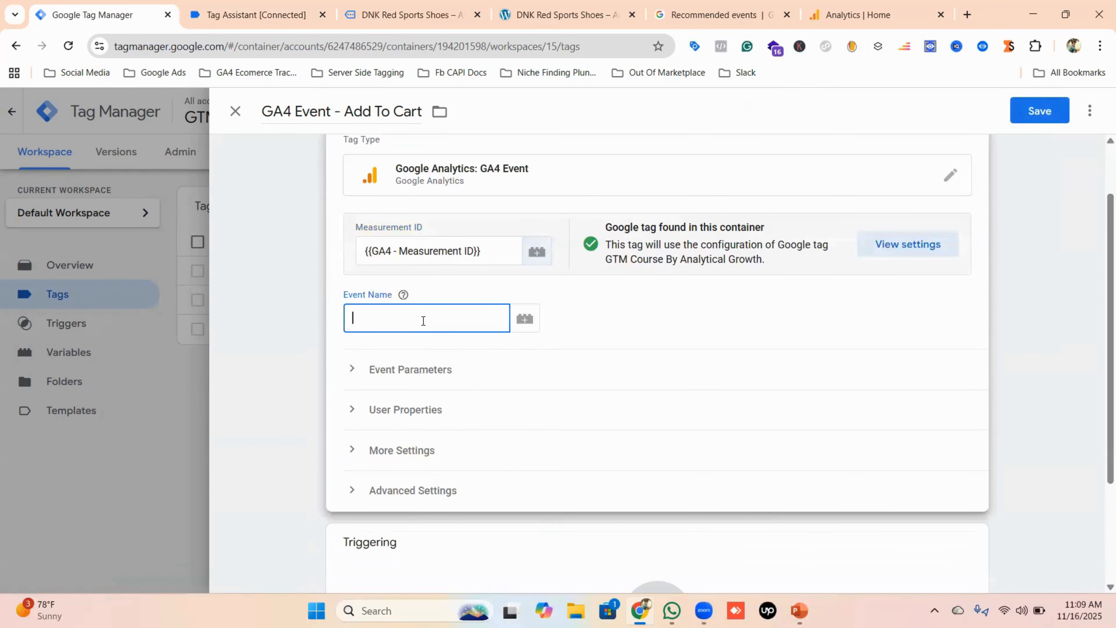
{"action": "type", "text": "add_to_cart"}
{"action": "left_click", "coordinate": [642, 320]}
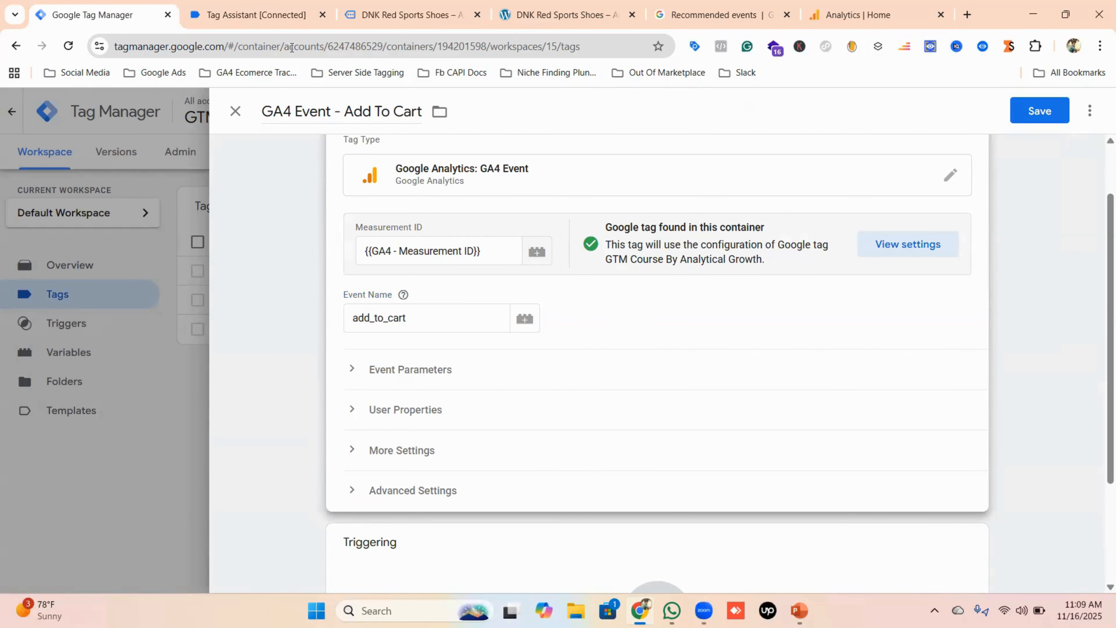
{"action": "left_click", "coordinate": [276, 14]}
{"action": "left_click", "coordinate": [107, 14]}
Expand the tag's Event Parameters and add three empty parameter rows.
{"action": "left_click", "coordinate": [413, 369]}
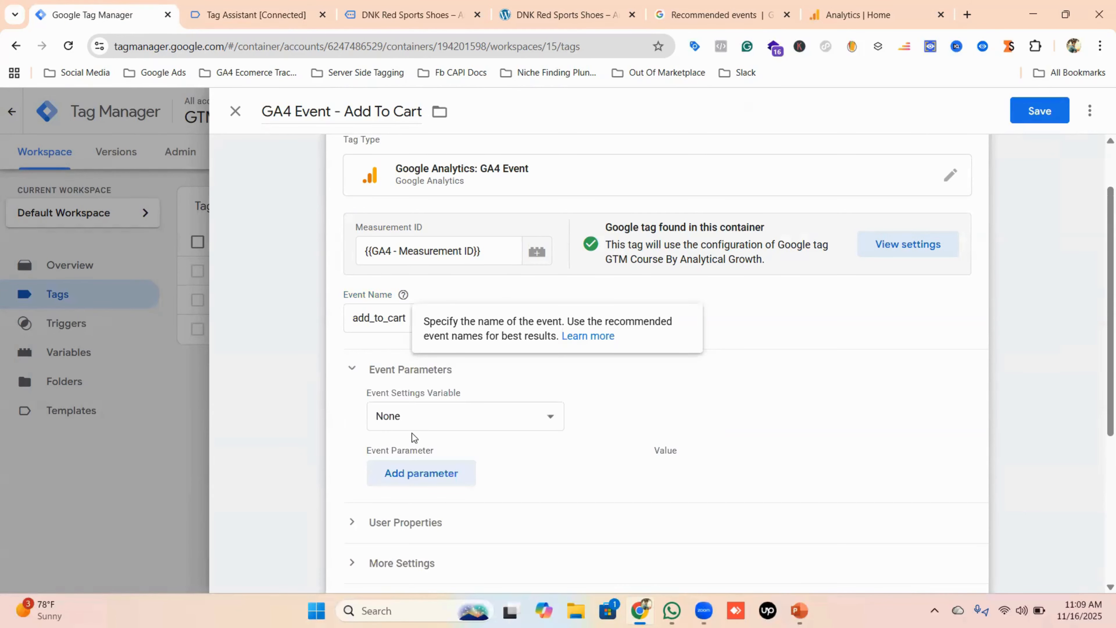
{"action": "left_click", "coordinate": [411, 479]}
{"action": "scroll", "coordinate": [439, 456], "scroll_direction": "down", "scroll_amount": 2}
{"action": "left_click", "coordinate": [426, 442]}
{"action": "left_click", "coordinate": [431, 479]}
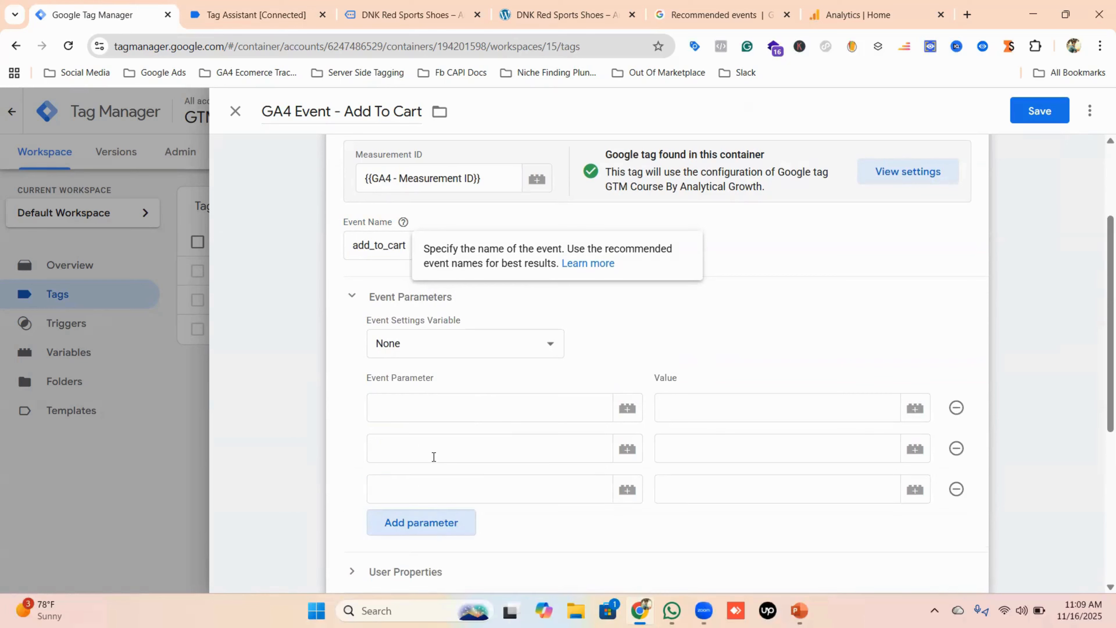
Copy the currency parameter name from the GA4 documentation into the first parameter row, and set its value to {{DLV - Currency}}.
{"action": "left_click", "coordinate": [402, 403]}
{"action": "left_click", "coordinate": [715, 14]}
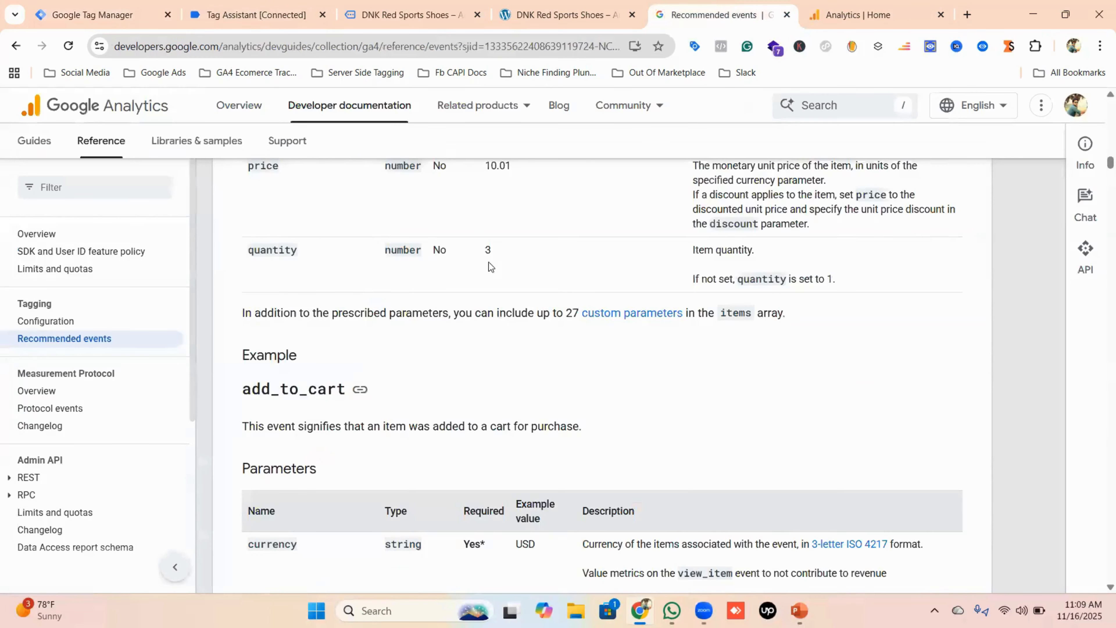
{"action": "scroll", "coordinate": [374, 383], "scroll_direction": "down", "scroll_amount": 4}
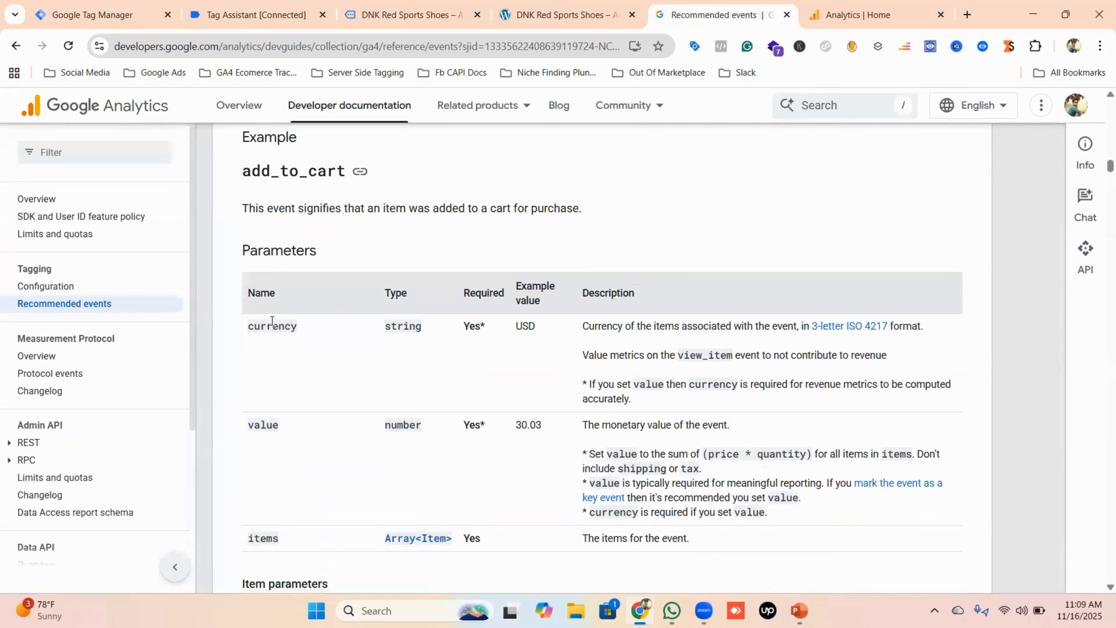
{"action": "double_click", "coordinate": [273, 326]}
{"action": "right_click", "coordinate": [268, 329]}
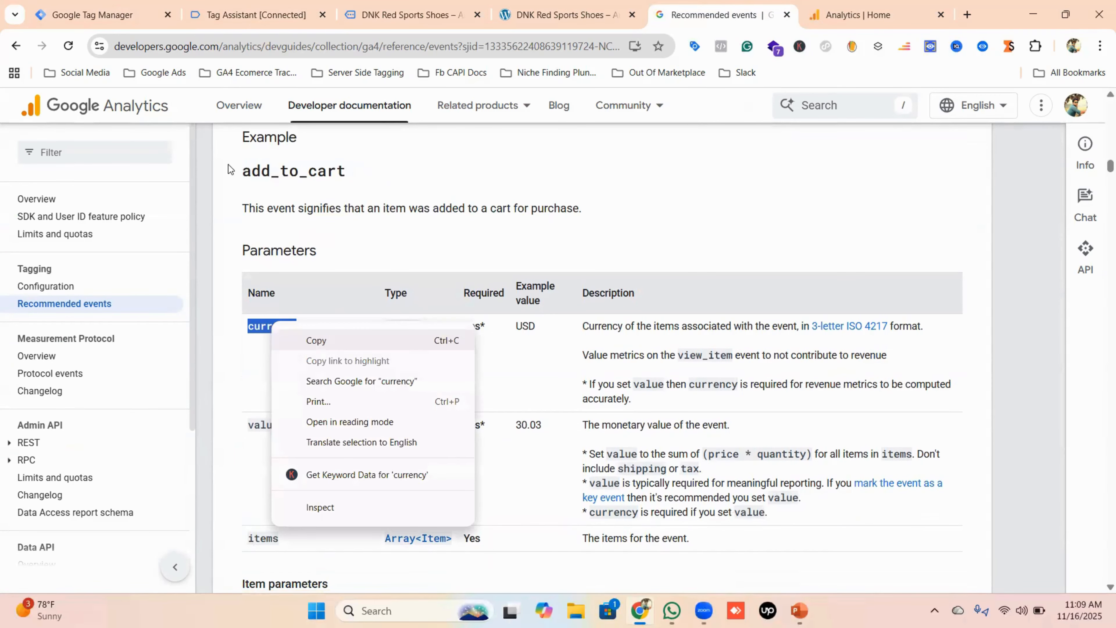
{"action": "left_click", "coordinate": [319, 344]}
{"action": "left_click", "coordinate": [132, 13]}
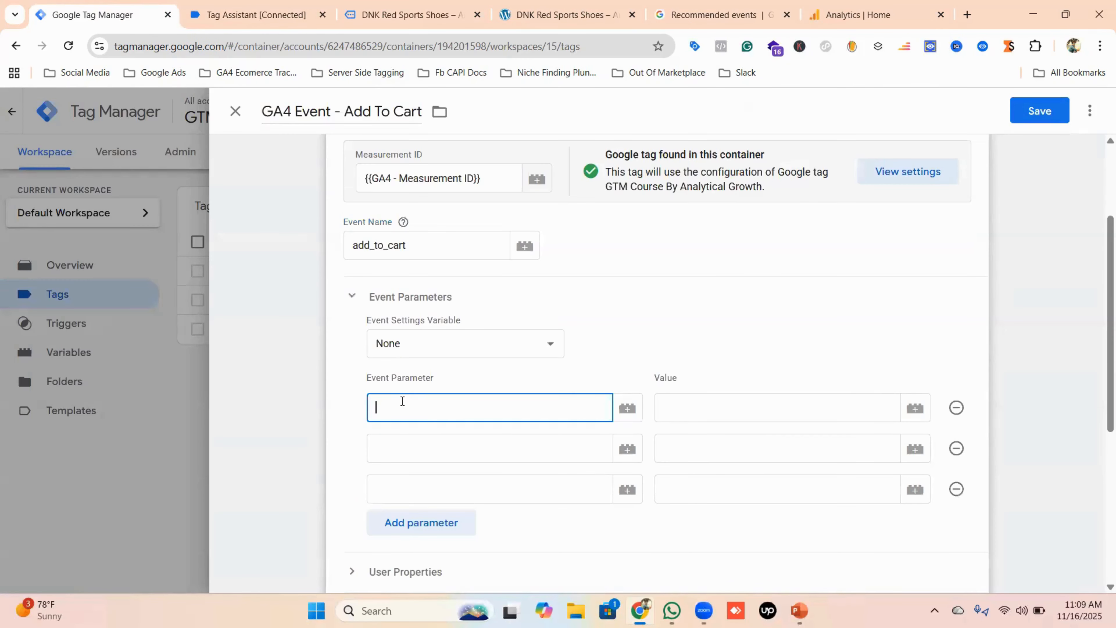
{"action": "key", "text": "ctrl+v"}
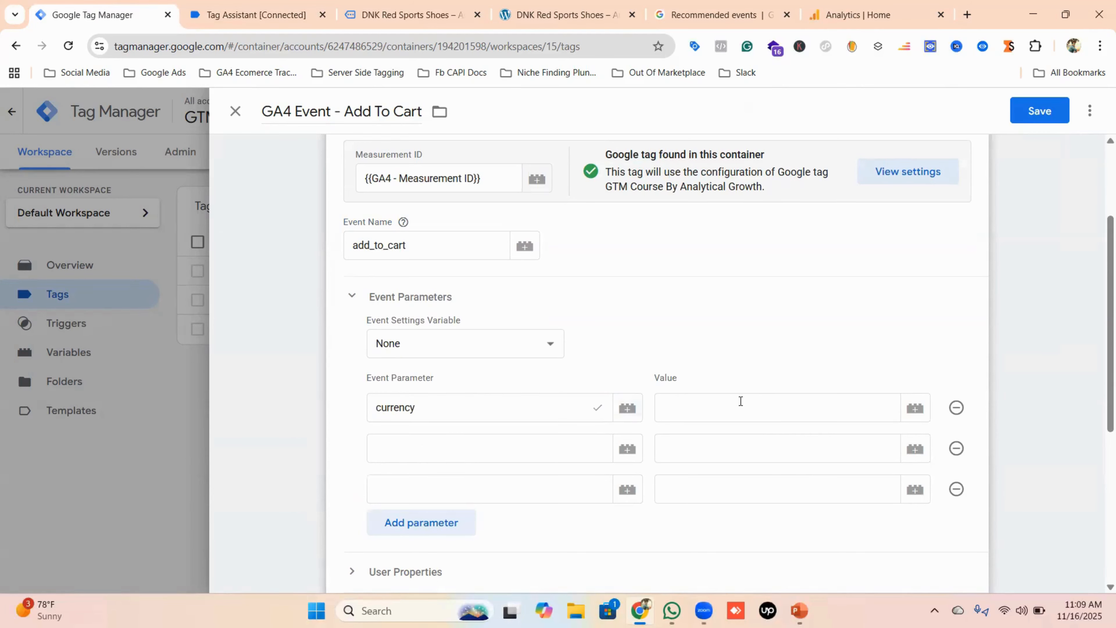
{"action": "left_click", "coordinate": [740, 400]}
{"action": "left_click", "coordinate": [916, 408]}
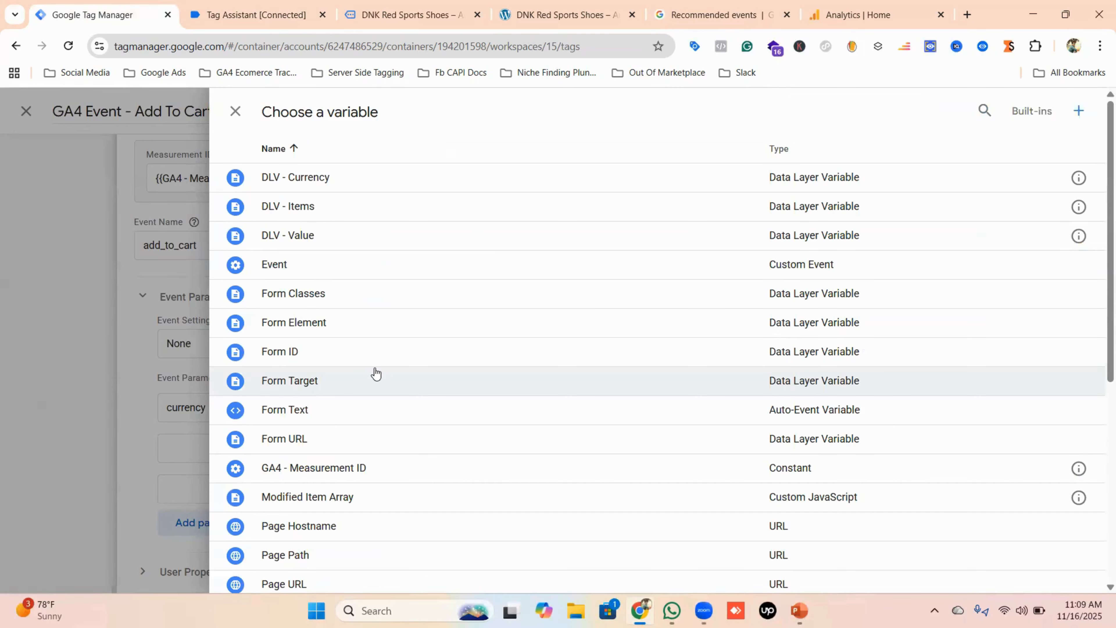
{"action": "left_click", "coordinate": [294, 176]}
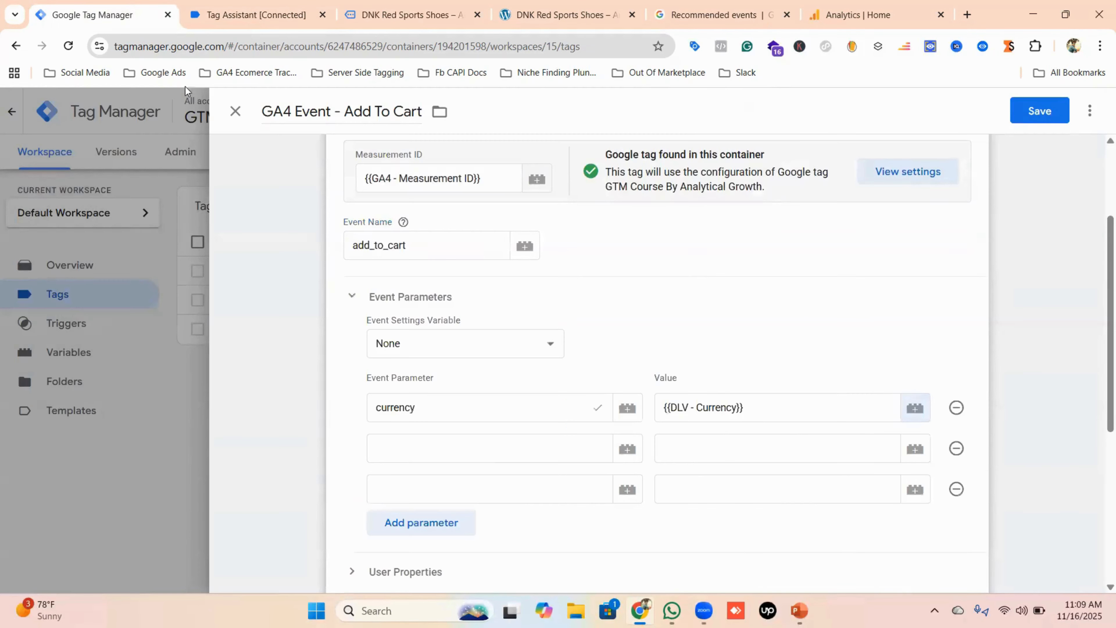
Copy the value parameter name from the GA4 documentation into the second parameter row, and set its value to {{DLV - Value}}.
{"action": "left_click", "coordinate": [716, 14]}
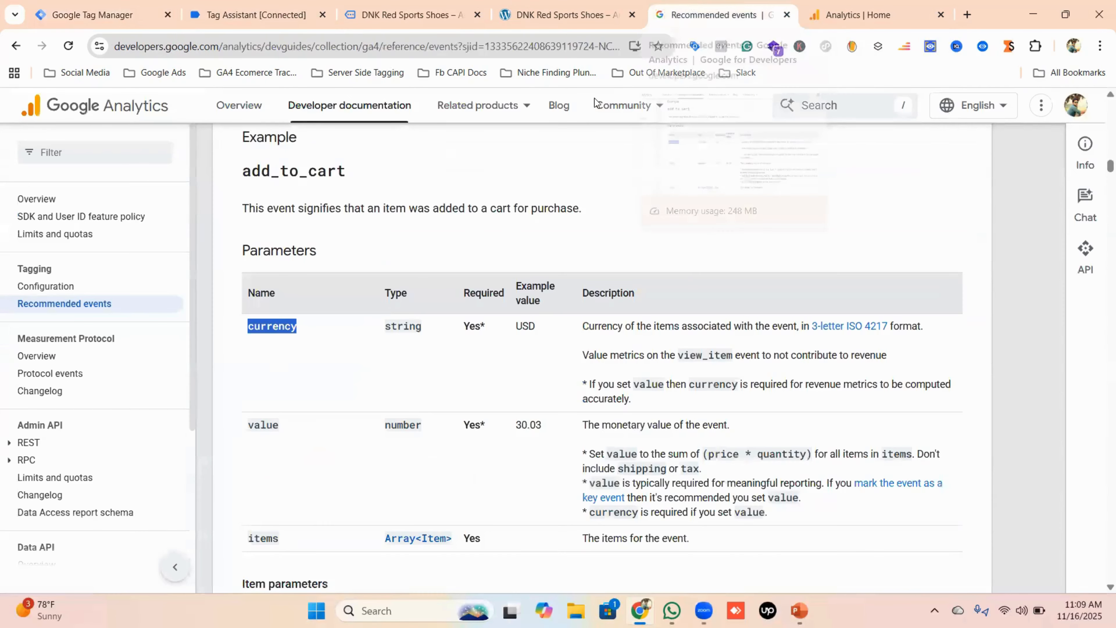
{"action": "double_click", "coordinate": [263, 424]}
{"action": "right_click", "coordinate": [263, 424]}
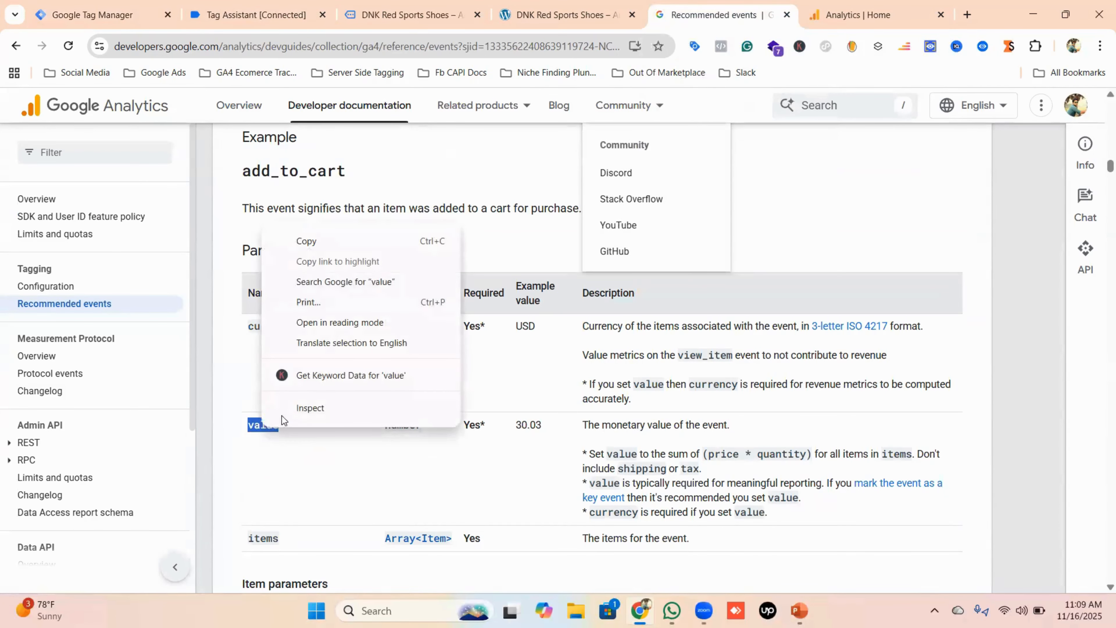
{"action": "left_click", "coordinate": [306, 241]}
{"action": "left_click", "coordinate": [104, 10]}
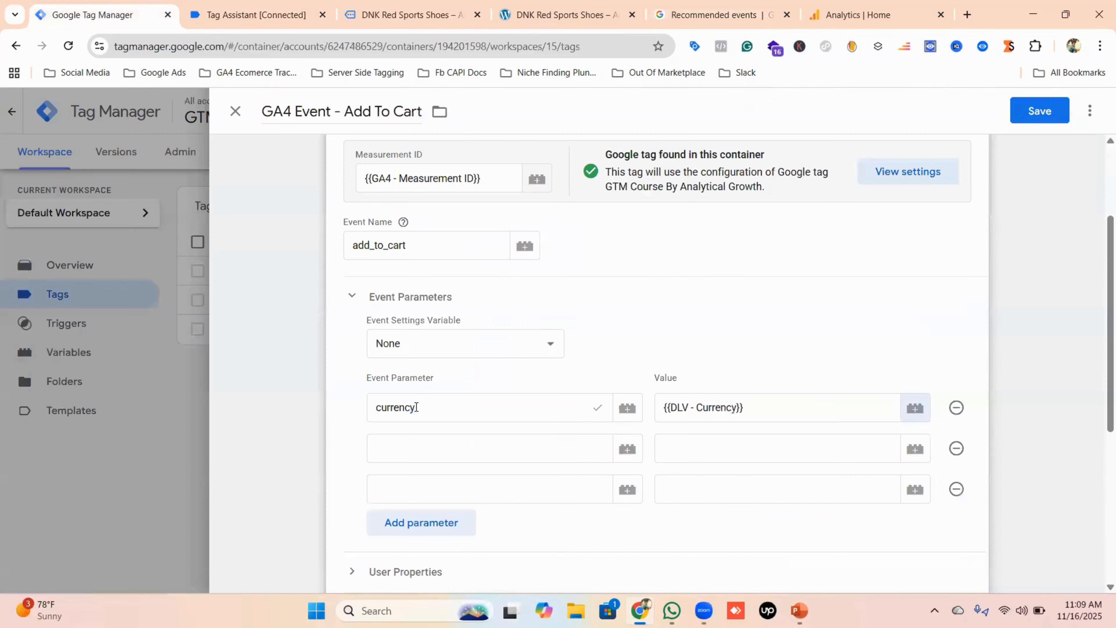
{"action": "left_click", "coordinate": [404, 452]}
{"action": "key", "text": "ctrl+v"}
{"action": "scroll", "coordinate": [565, 439], "scroll_direction": "down", "scroll_amount": 3}
{"action": "left_click", "coordinate": [780, 303]}
{"action": "left_click", "coordinate": [916, 303]}
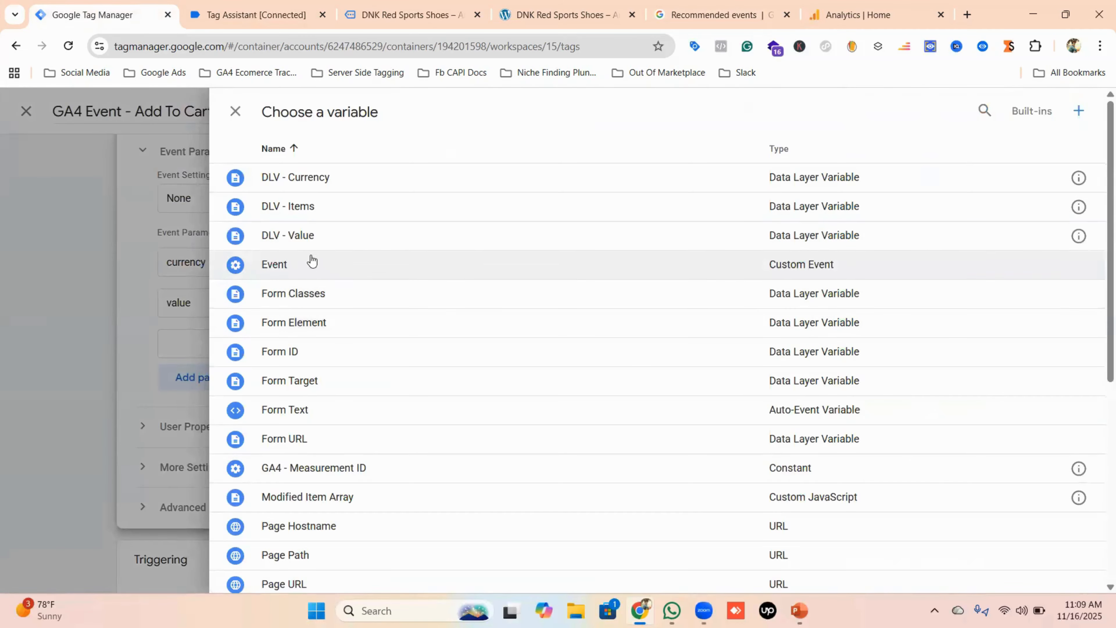
{"action": "left_click", "coordinate": [296, 236]}
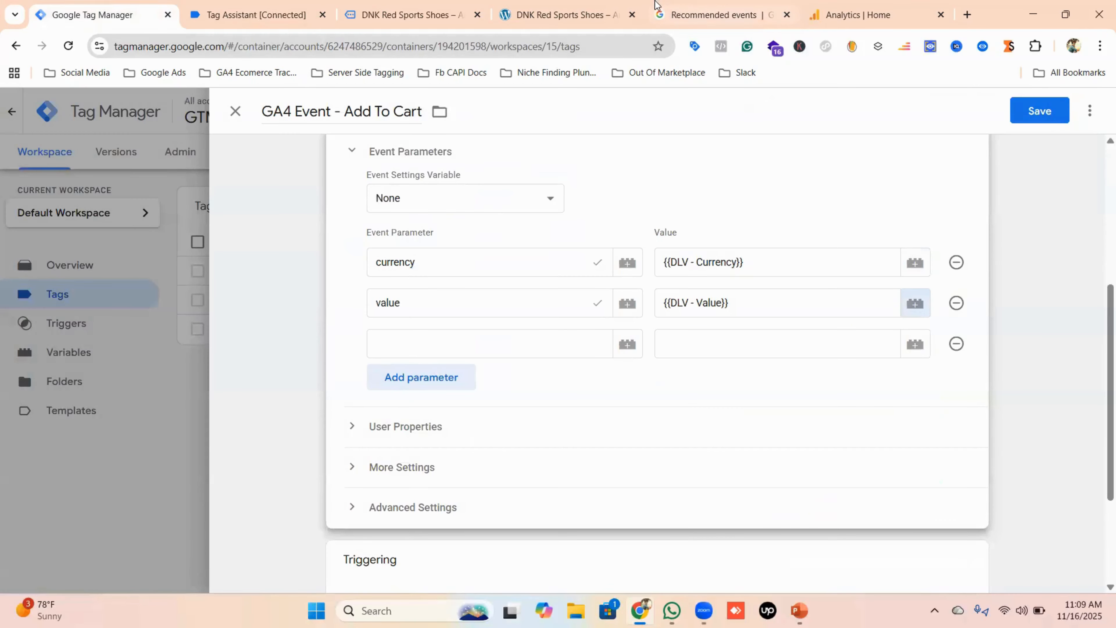
Copy the items parameter name from the GA4 documentation into the third parameter row, and set its value to {{Modified Item Array}}.
{"action": "left_click", "coordinate": [721, 13]}
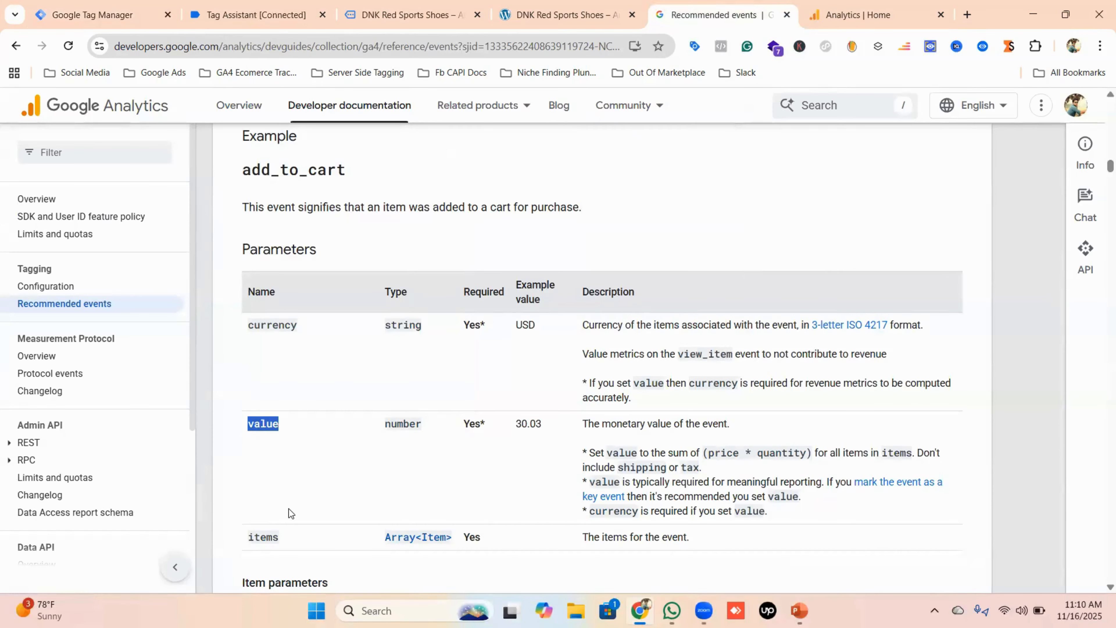
{"action": "scroll", "coordinate": [289, 509], "scroll_direction": "down", "scroll_amount": 2}
{"action": "double_click", "coordinate": [266, 462]}
{"action": "right_click", "coordinate": [266, 463]}
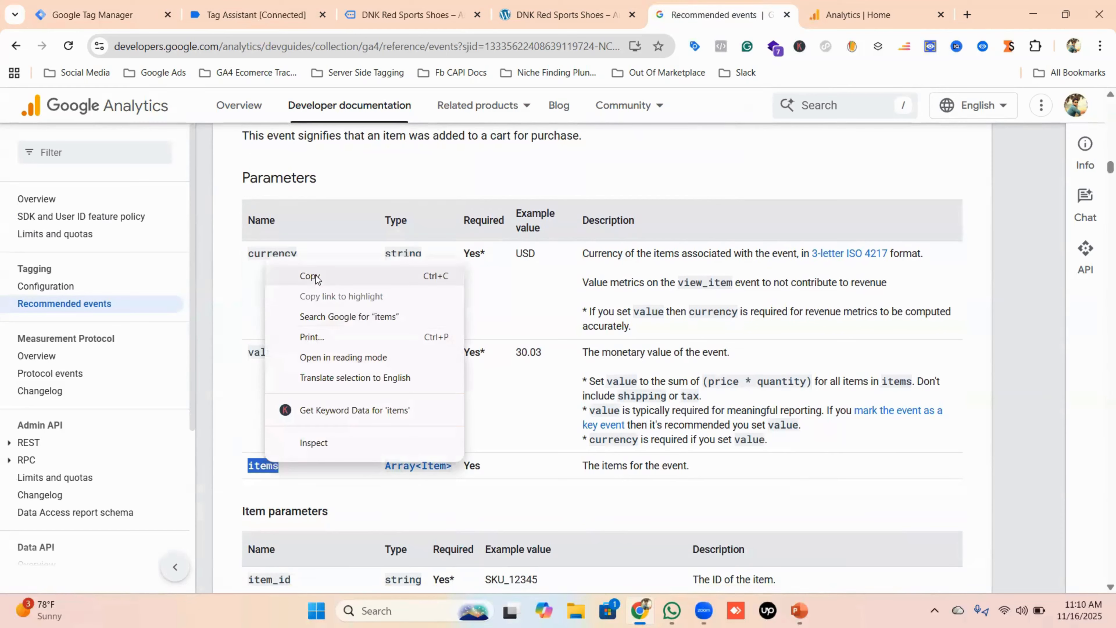
{"action": "left_click", "coordinate": [315, 277]}
{"action": "left_click", "coordinate": [92, 15]}
{"action": "left_click", "coordinate": [407, 338]}
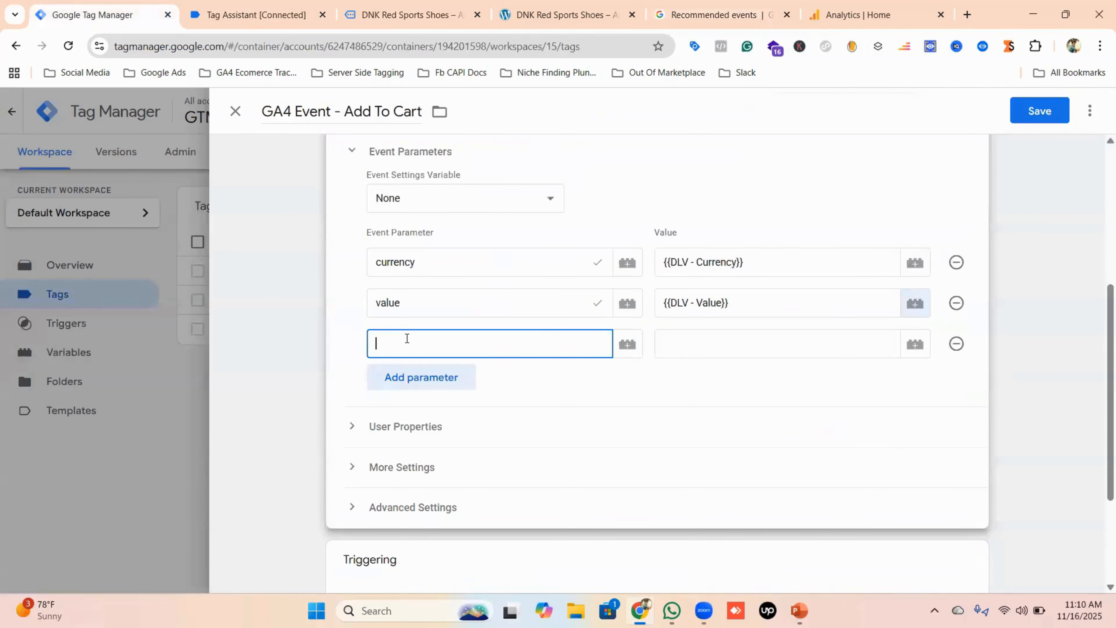
{"action": "key", "text": "ctrl+v"}
{"action": "left_click", "coordinate": [684, 337]}
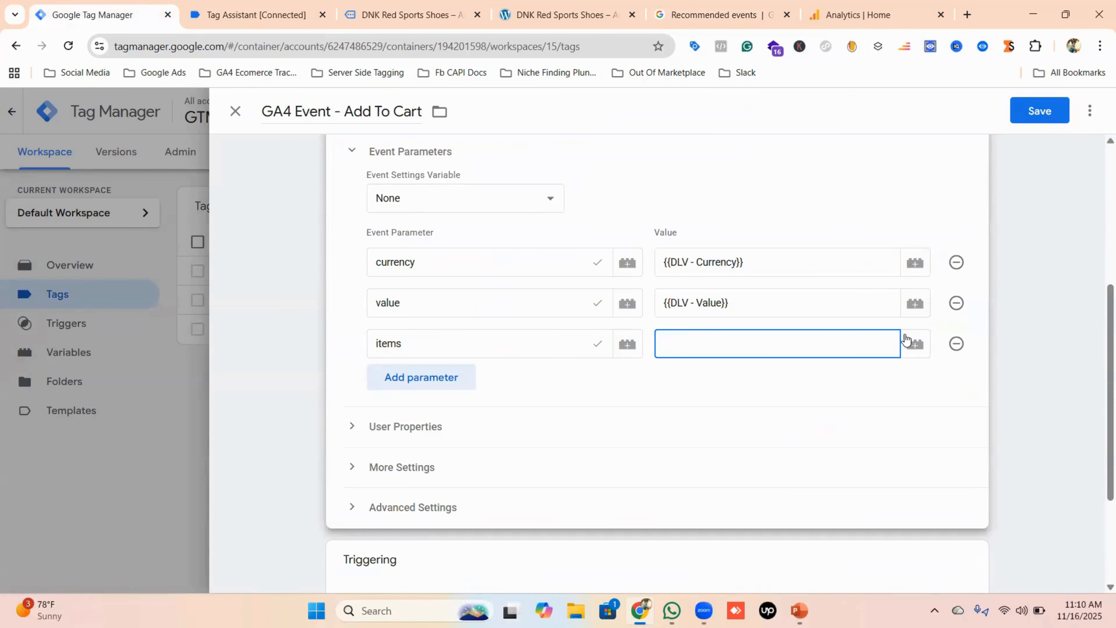
{"action": "left_click", "coordinate": [915, 344]}
{"action": "scroll", "coordinate": [368, 411], "scroll_direction": "down", "scroll_amount": 2}
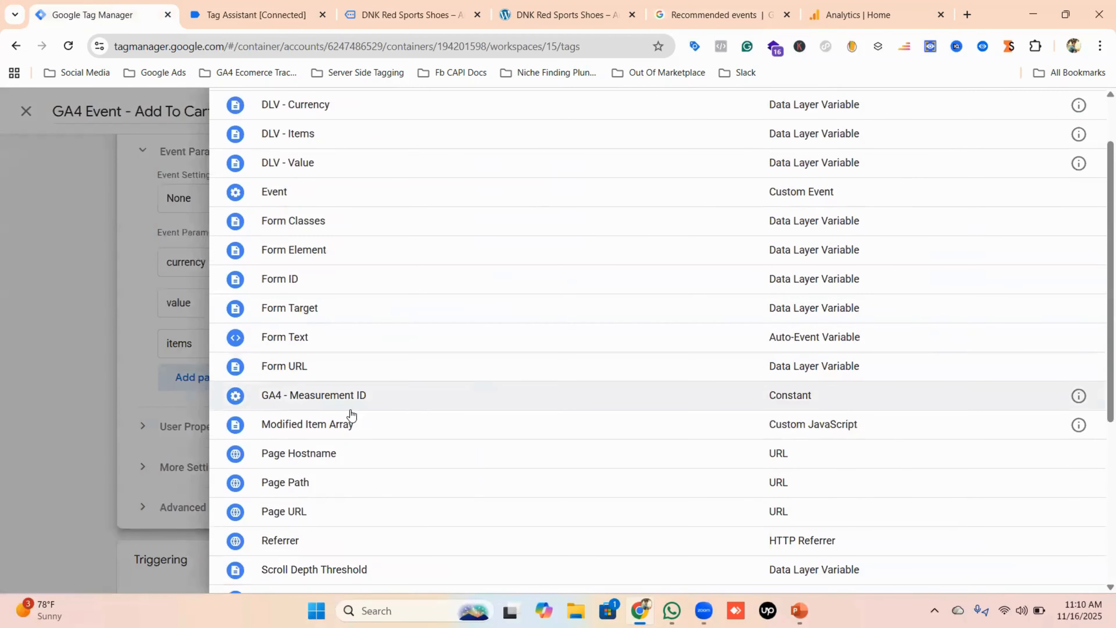
{"action": "left_click", "coordinate": [315, 424]}
Assign the Add To Cart Trigger to the GA4 Event - Add To Cart tag and save the tag.
{"action": "scroll", "coordinate": [637, 358], "scroll_direction": "down", "scroll_amount": 3}
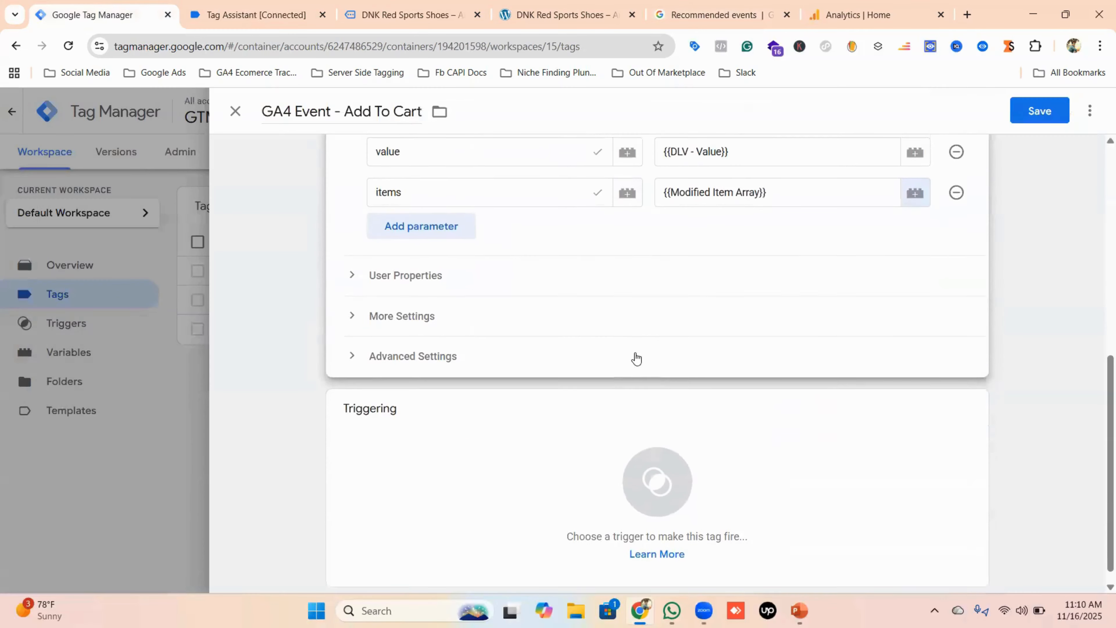
{"action": "left_click", "coordinate": [644, 465]}
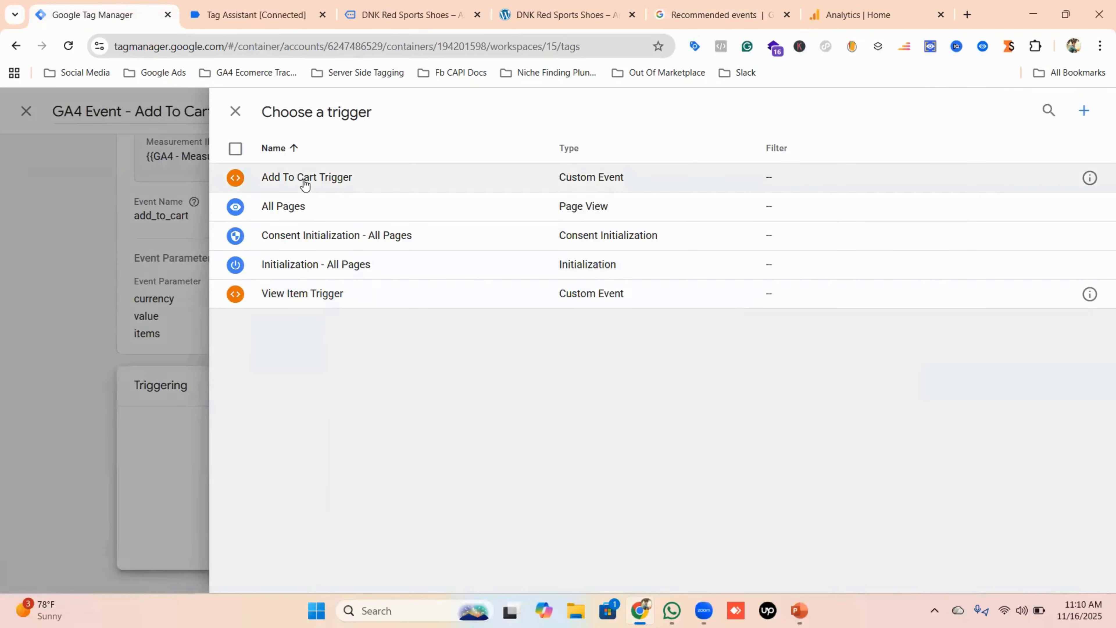
{"action": "left_click", "coordinate": [305, 185]}
{"action": "left_click", "coordinate": [1039, 111]}
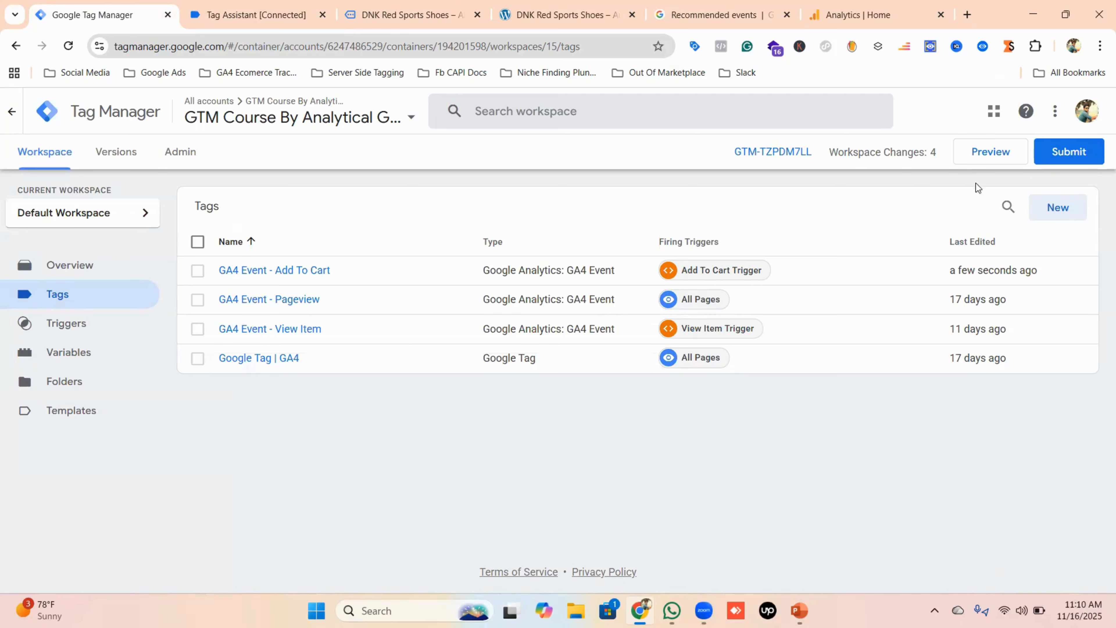
Switch to Google Analytics and open DebugView from the property's admin settings.
{"action": "left_click", "coordinate": [861, 15]}
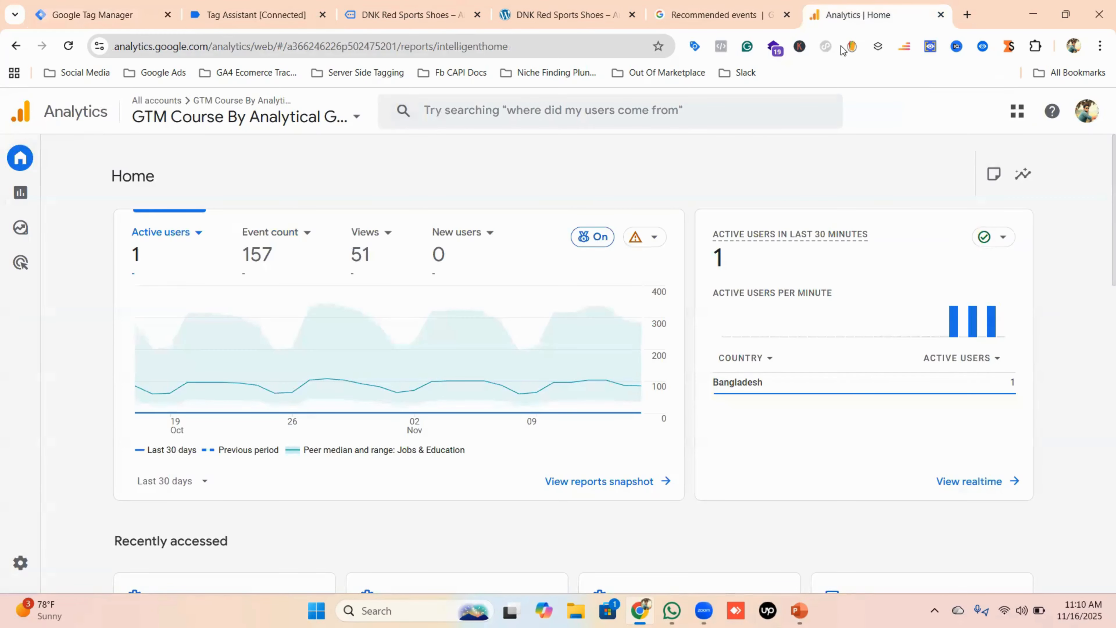
{"action": "left_click", "coordinate": [52, 580]}
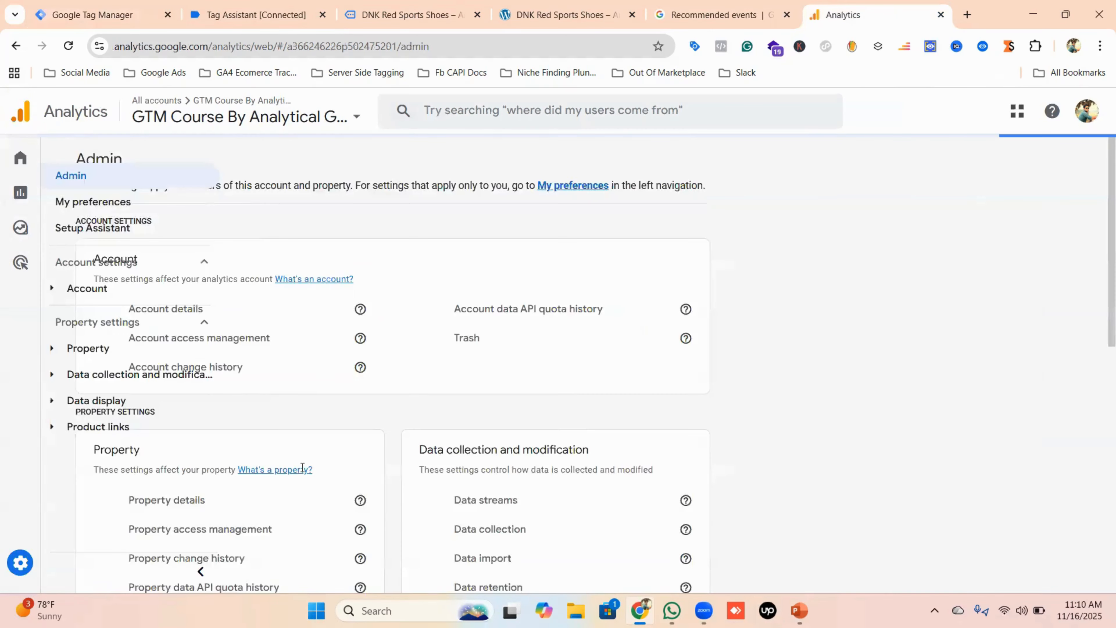
{"action": "scroll", "coordinate": [477, 444], "scroll_direction": "down", "scroll_amount": 10}
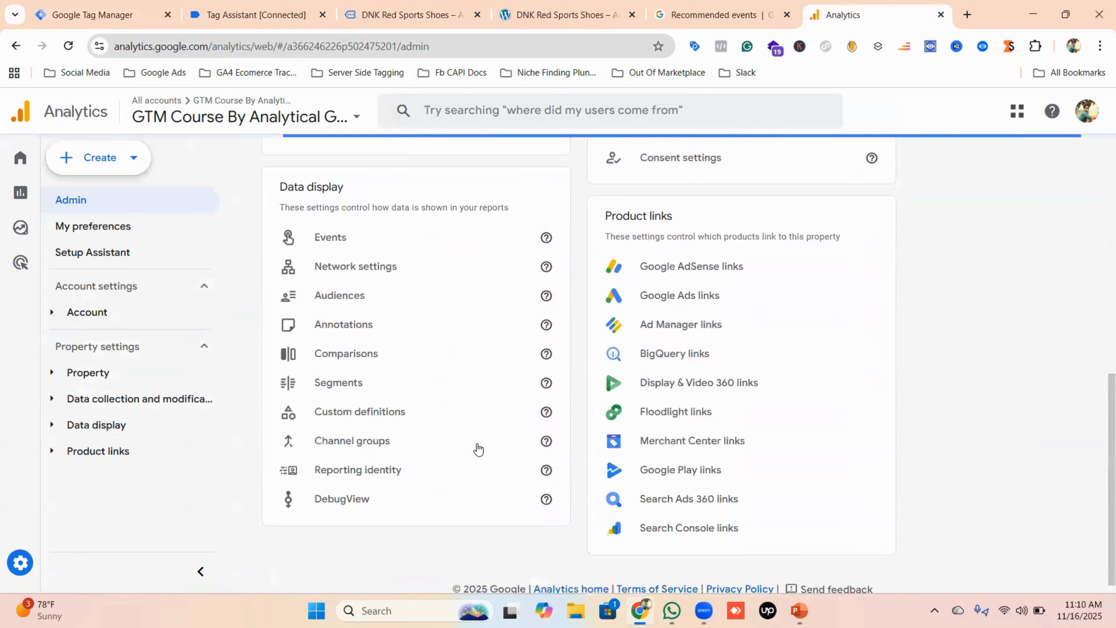
{"action": "left_click", "coordinate": [335, 484]}
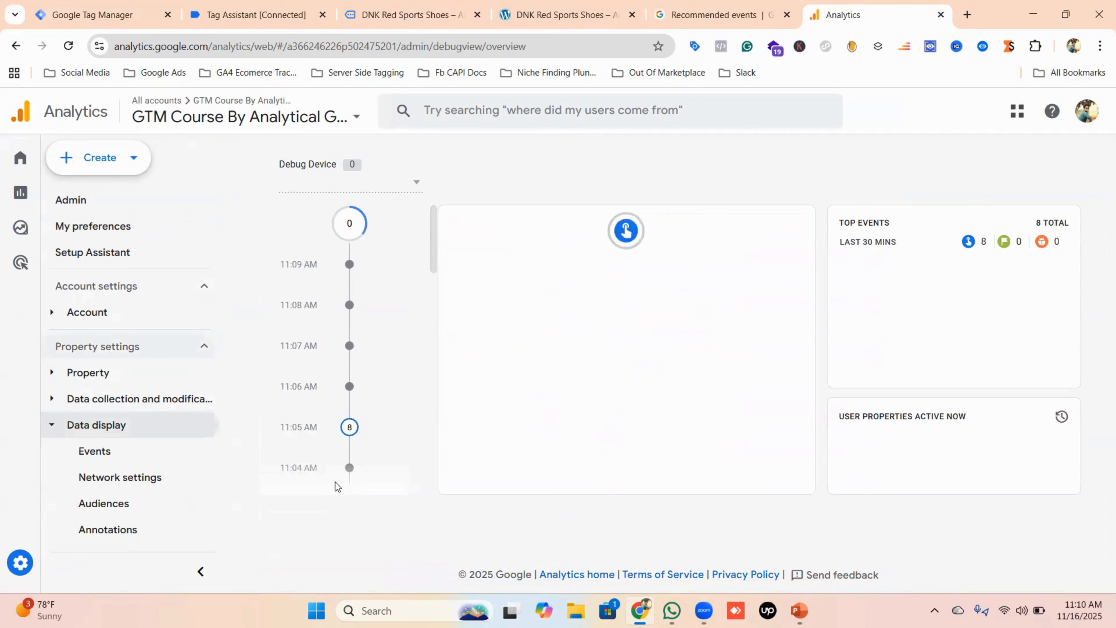
Close the old Tag Assistant debugging session and its connected product page.
{"action": "left_click", "coordinate": [102, 14]}
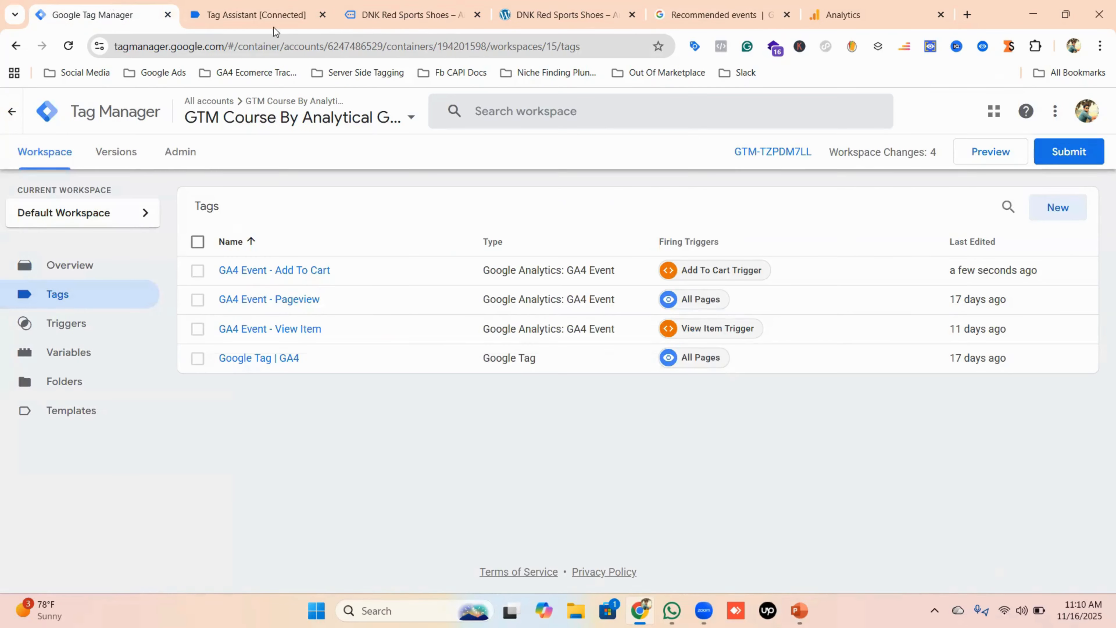
{"action": "left_click", "coordinate": [323, 15]}
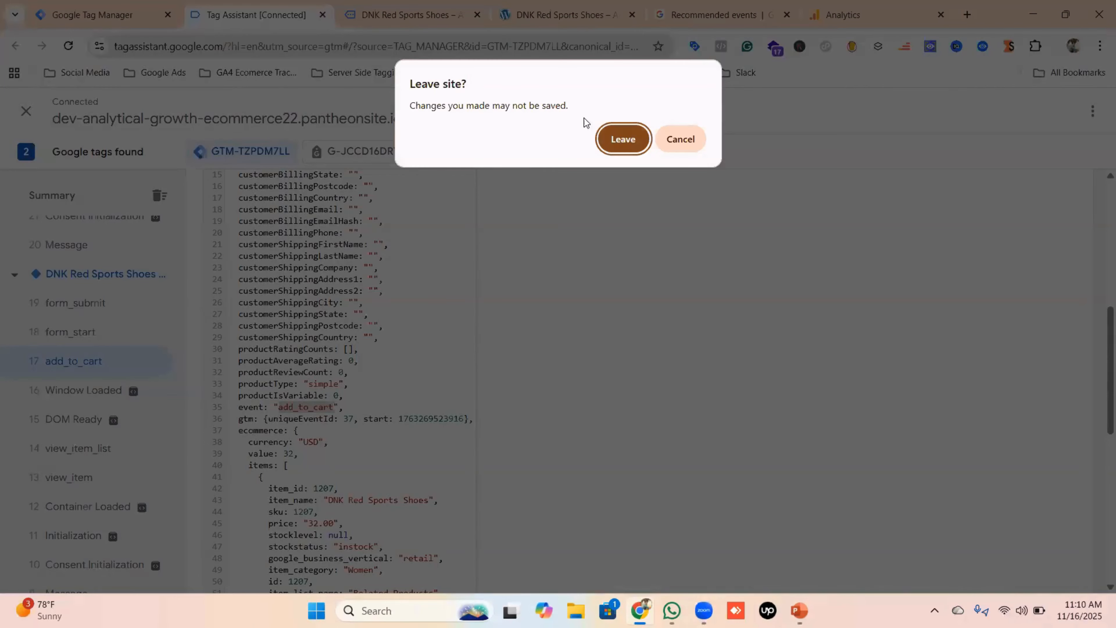
{"action": "left_click", "coordinate": [620, 137]}
{"action": "left_click", "coordinate": [358, 16]}
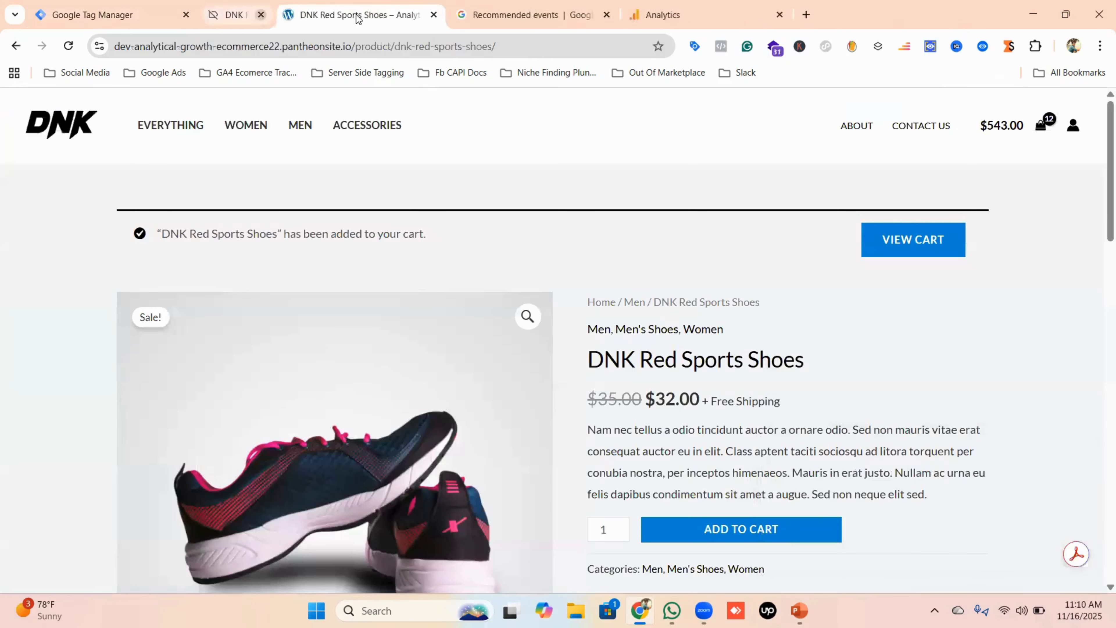
{"action": "left_click", "coordinate": [96, 6]}
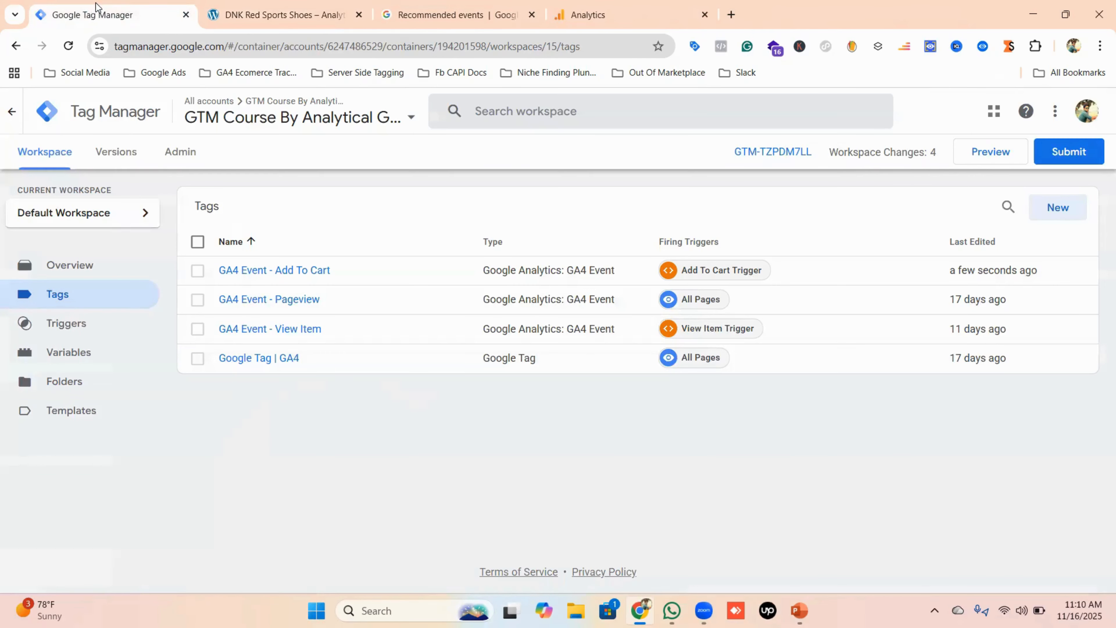
{"action": "left_click", "coordinate": [990, 154]}
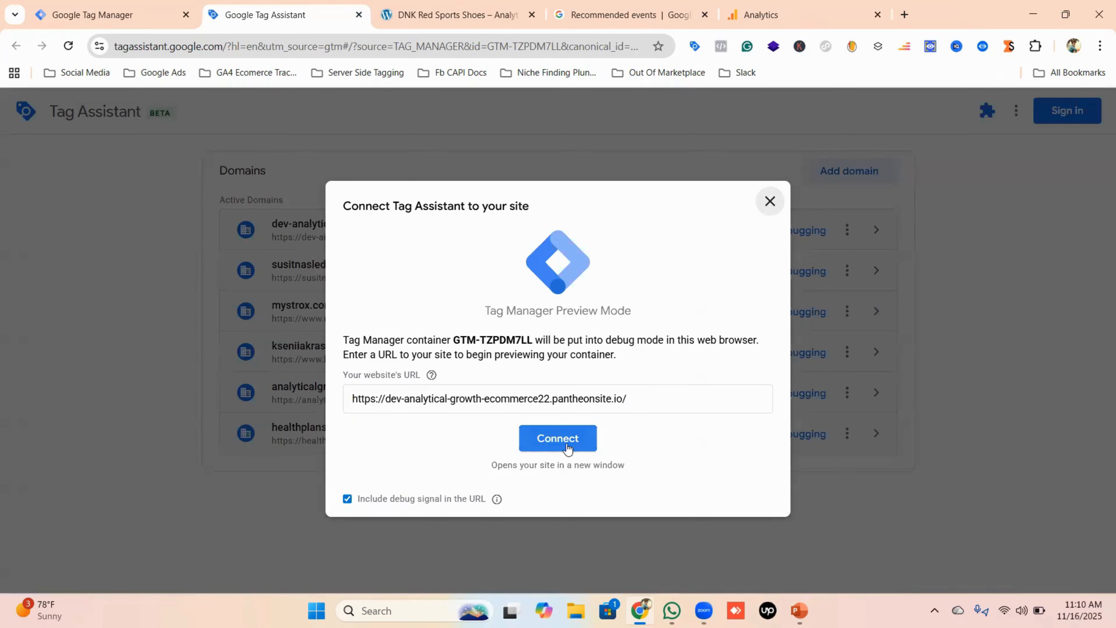
{"action": "left_click", "coordinate": [559, 440]}
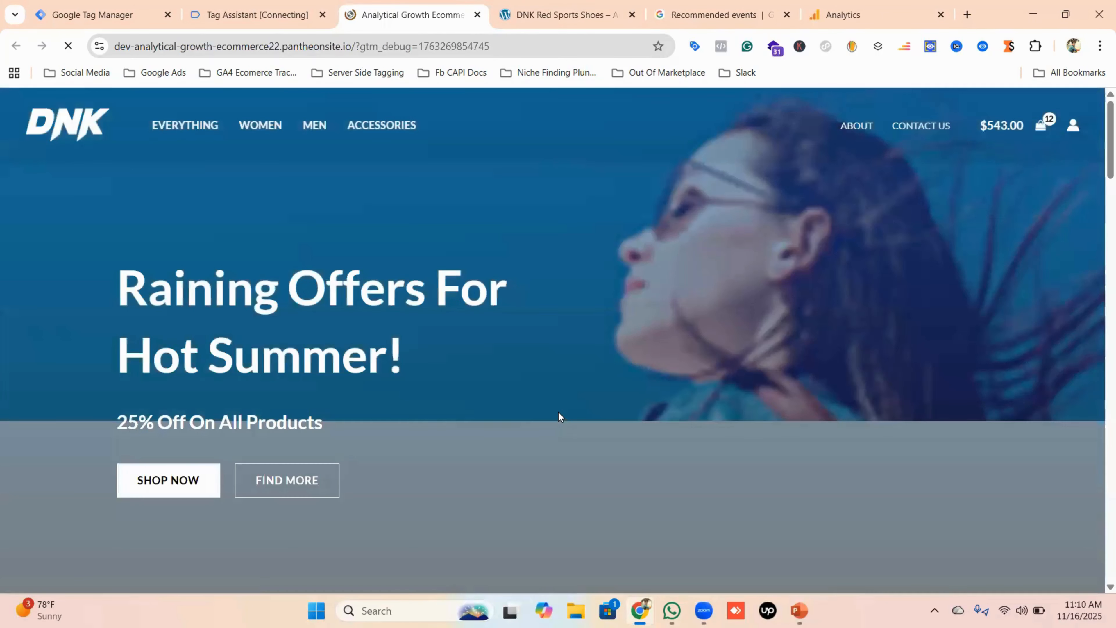
Open the Basic Blue Jeans product on the store's site and add one to the cart.
{"action": "scroll", "coordinate": [560, 413], "scroll_direction": "down", "scroll_amount": 15}
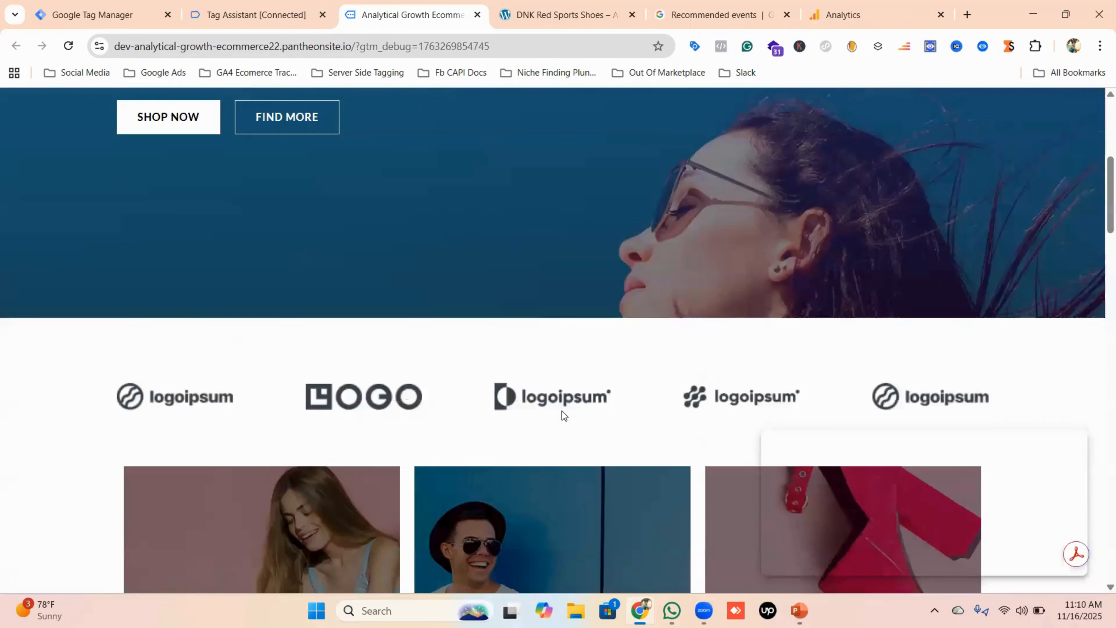
{"action": "scroll", "coordinate": [562, 410], "scroll_direction": "down", "scroll_amount": 10}
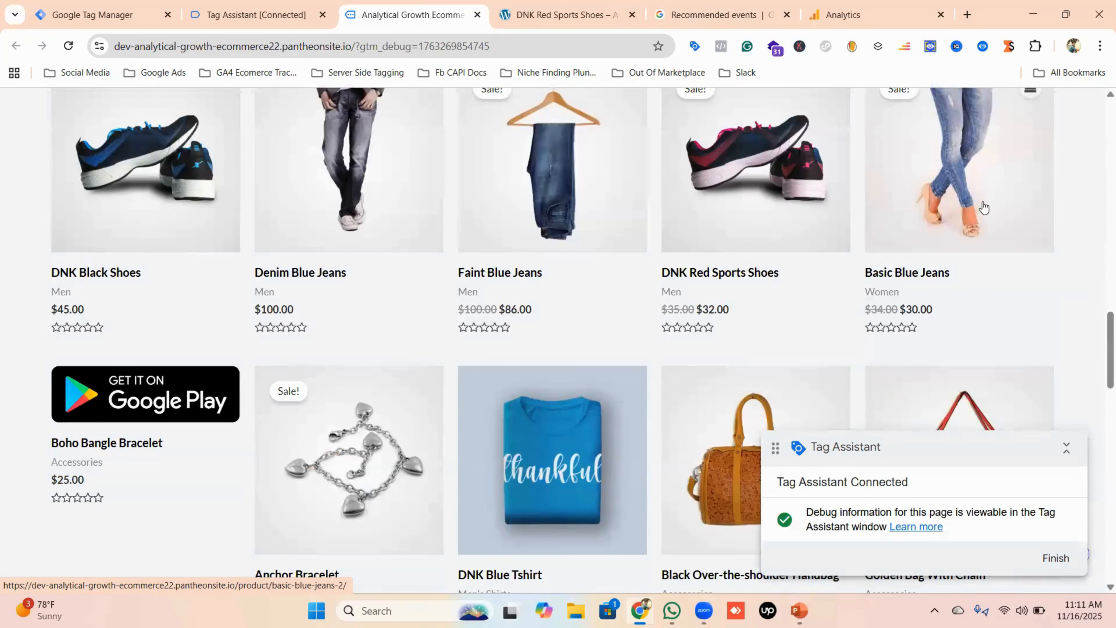
{"action": "left_click", "coordinate": [945, 206]}
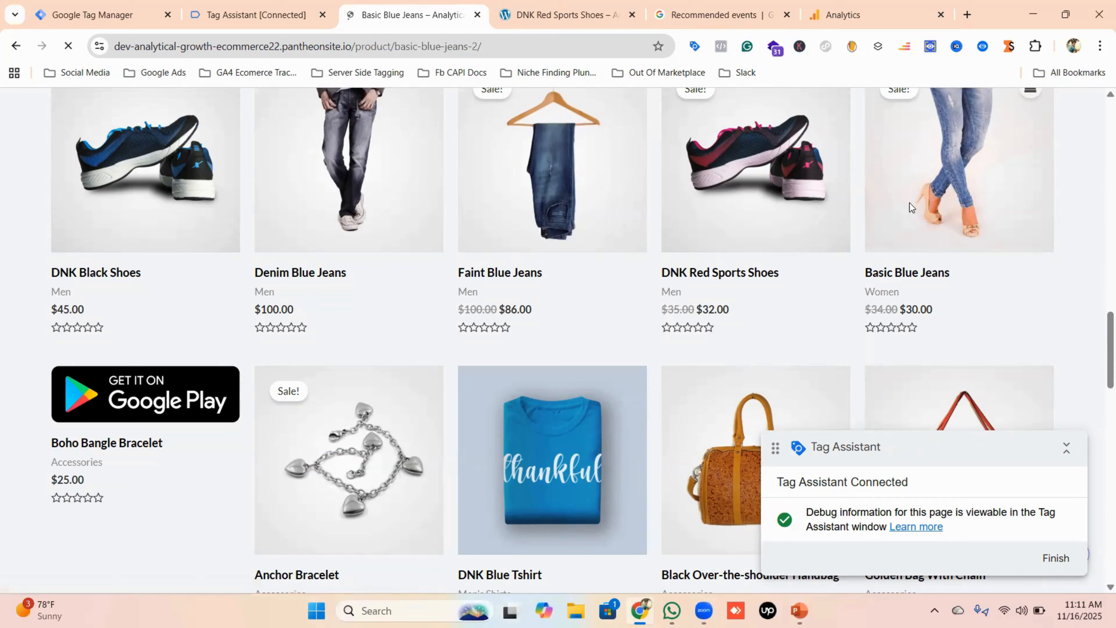
{"action": "scroll", "coordinate": [703, 269], "scroll_direction": "down", "scroll_amount": 3}
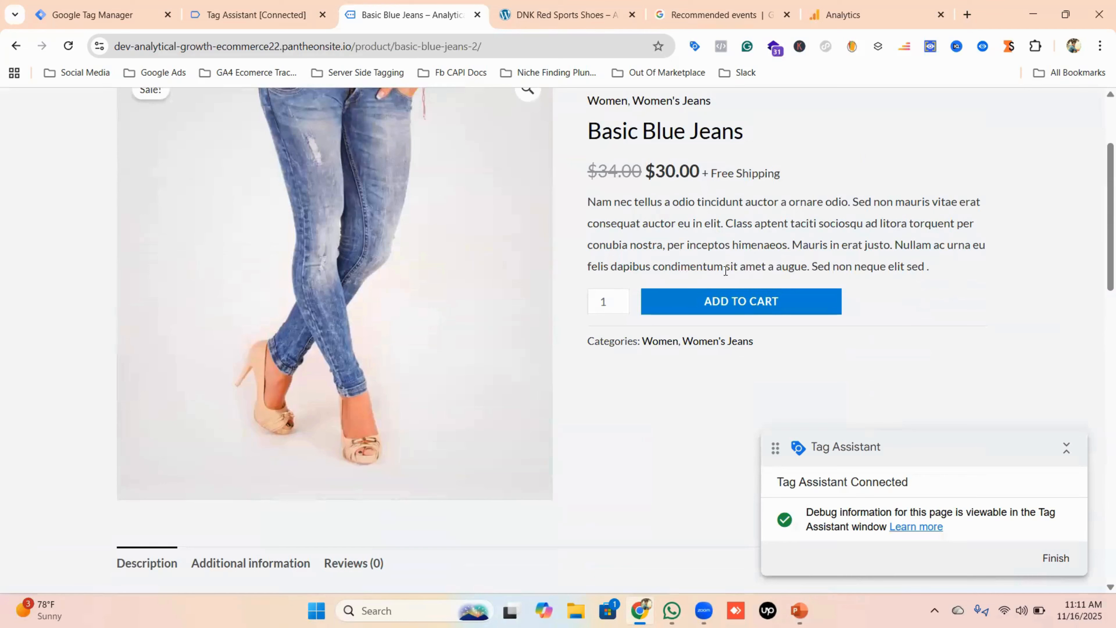
{"action": "left_click", "coordinate": [712, 309]}
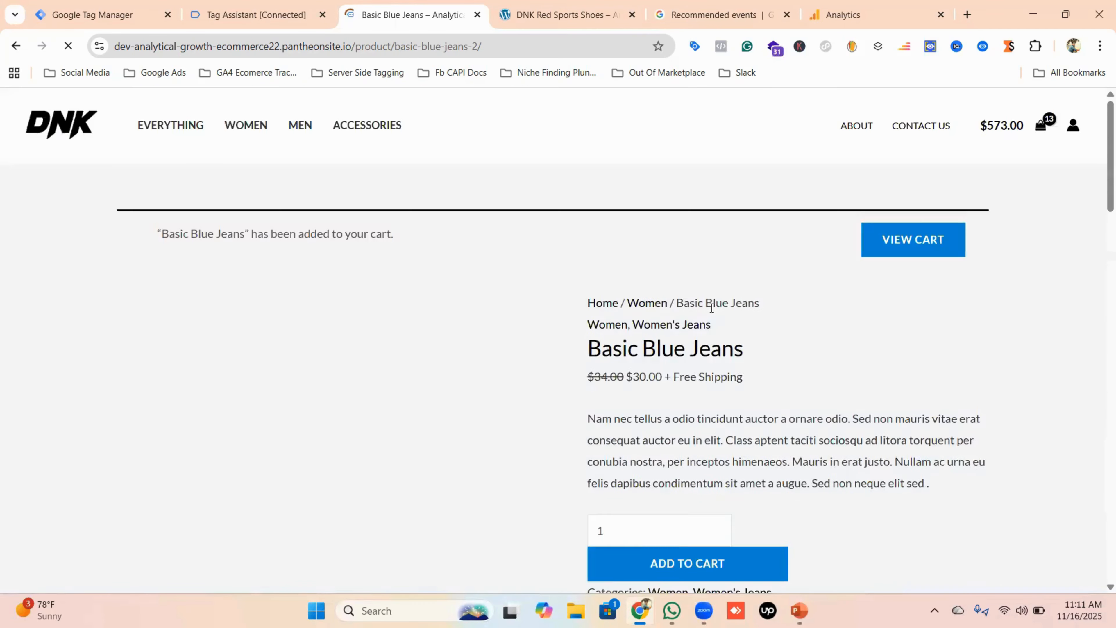
In Tag Assistant, open the GA4 Event - Add To Cart tag's details for the add_to_cart message.
{"action": "left_click", "coordinate": [291, 14]}
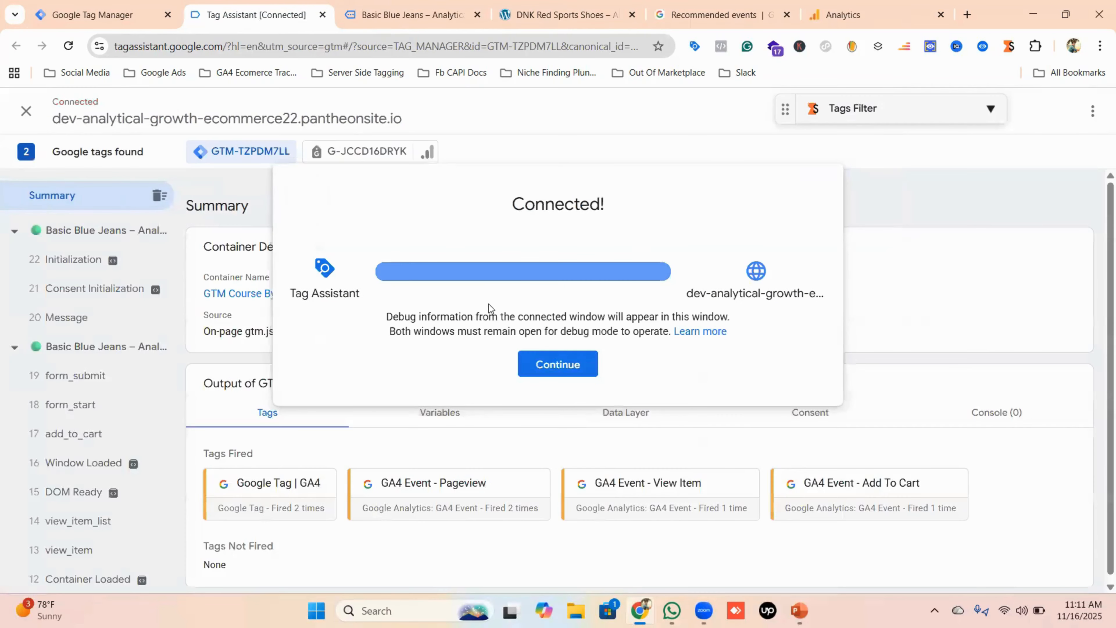
{"action": "left_click", "coordinate": [553, 364]}
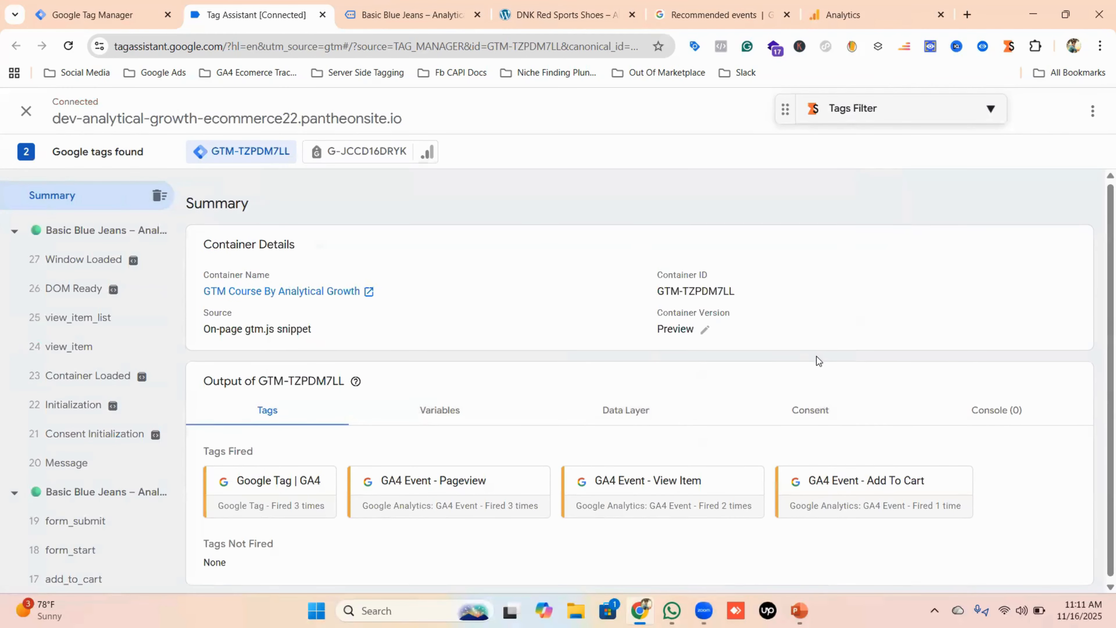
{"action": "left_click", "coordinate": [979, 457]}
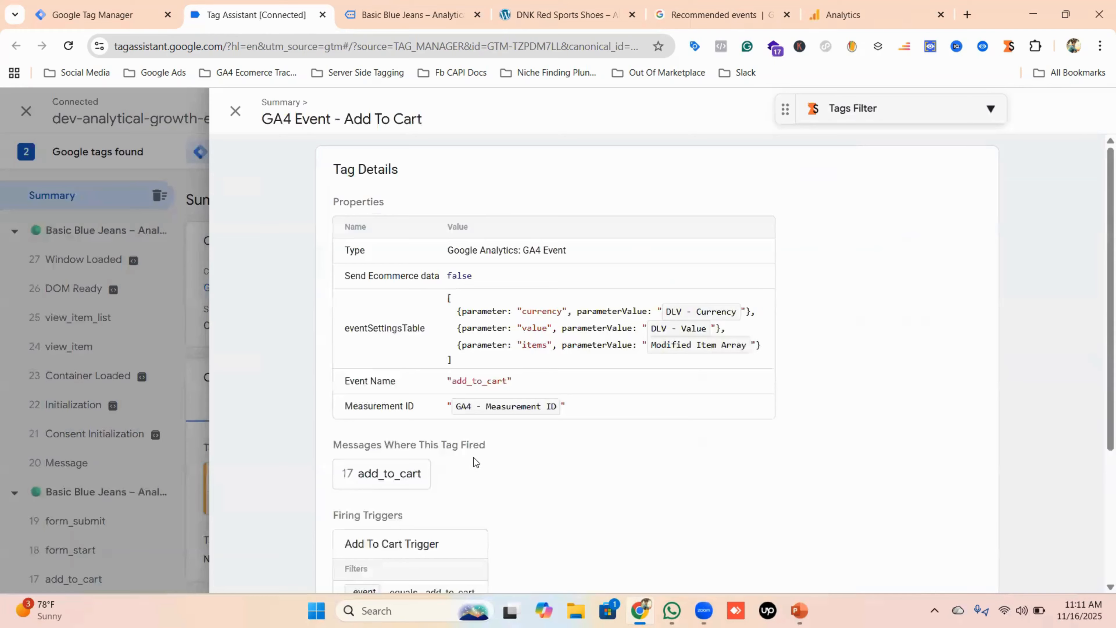
{"action": "scroll", "coordinate": [420, 391], "scroll_direction": "down", "scroll_amount": 3}
{"action": "left_click", "coordinate": [413, 339]}
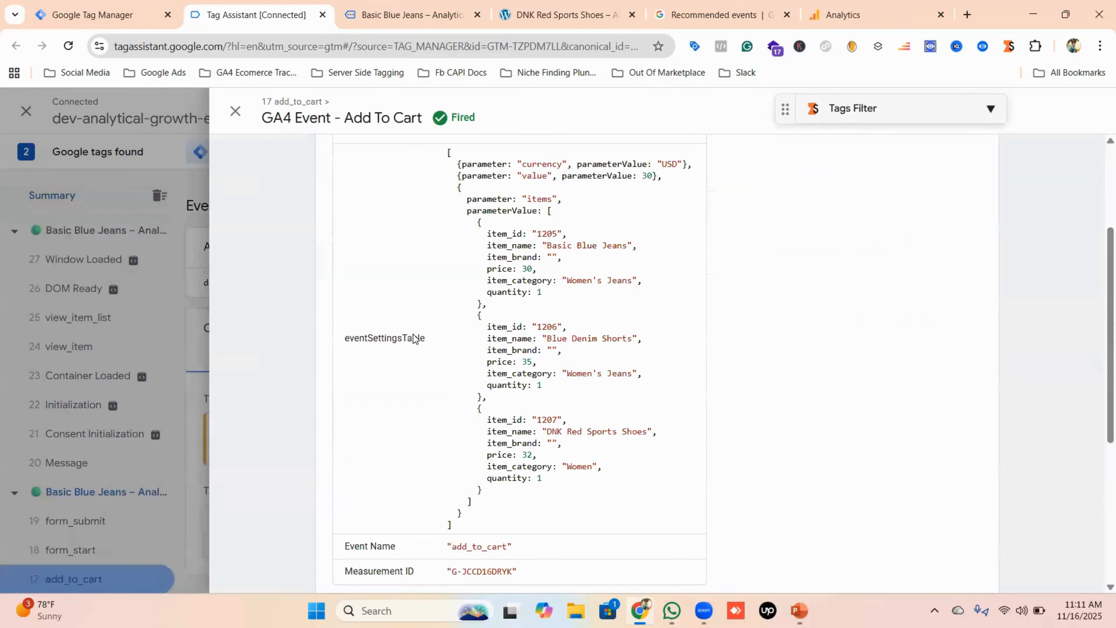
Review the tag's currency, value and items parameters, firing trigger and sent hits, and close the tag details.
{"action": "scroll", "coordinate": [624, 332], "scroll_direction": "up", "scroll_amount": 3}
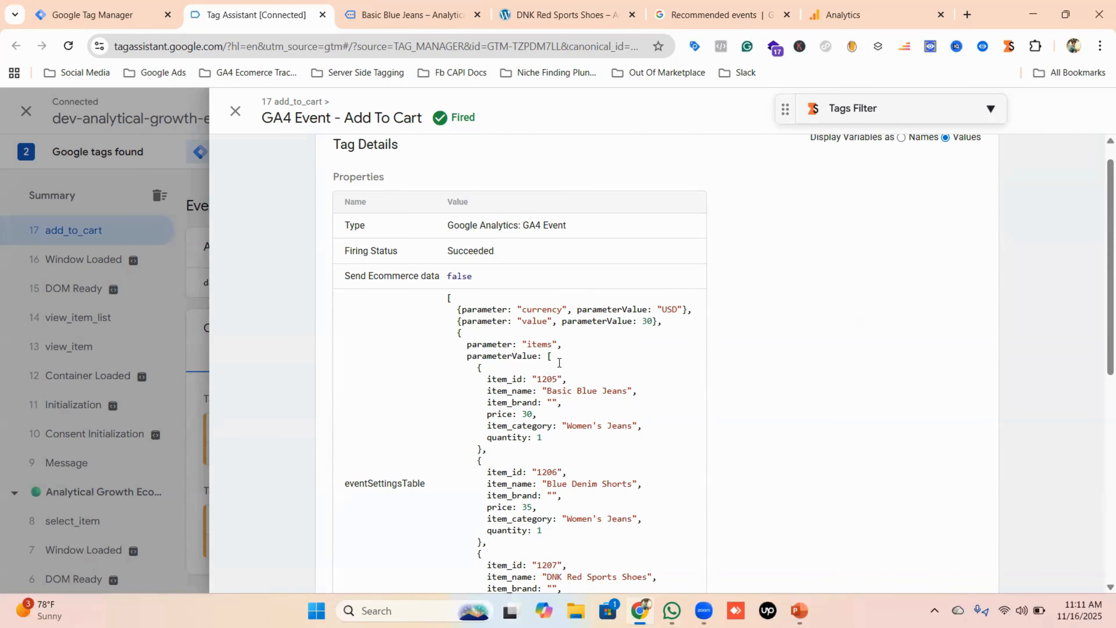
{"action": "scroll", "coordinate": [559, 363], "scroll_direction": "down", "scroll_amount": 1}
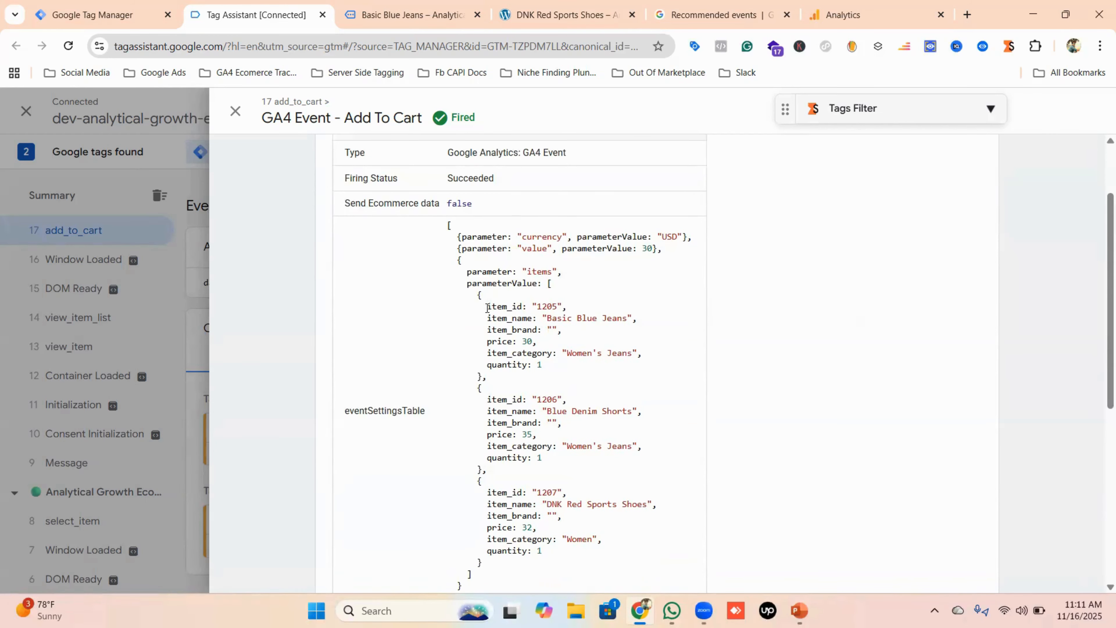
{"action": "left_click_drag", "start_coordinate": [482, 306], "coordinate": [572, 306]}
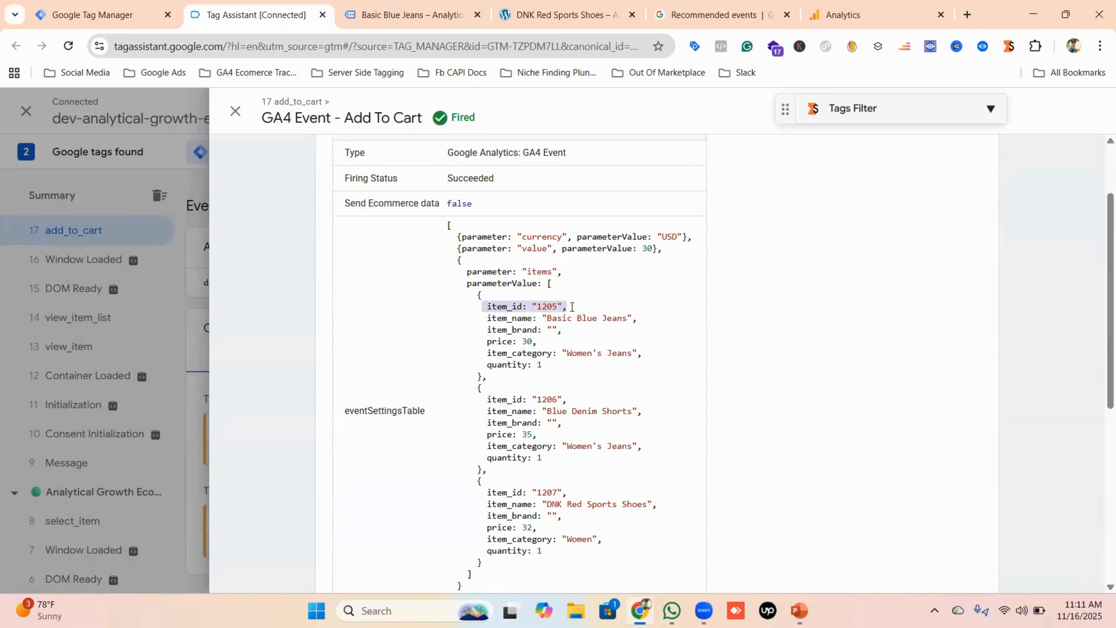
{"action": "scroll", "coordinate": [581, 306], "scroll_direction": "down", "scroll_amount": 5}
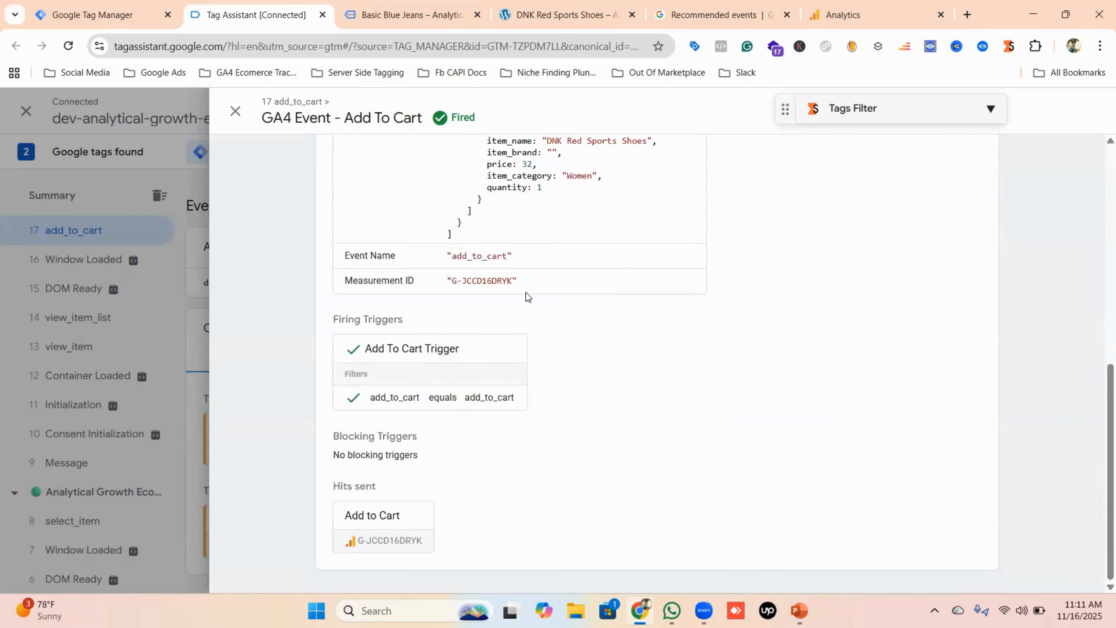
{"action": "left_click", "coordinate": [229, 109]}
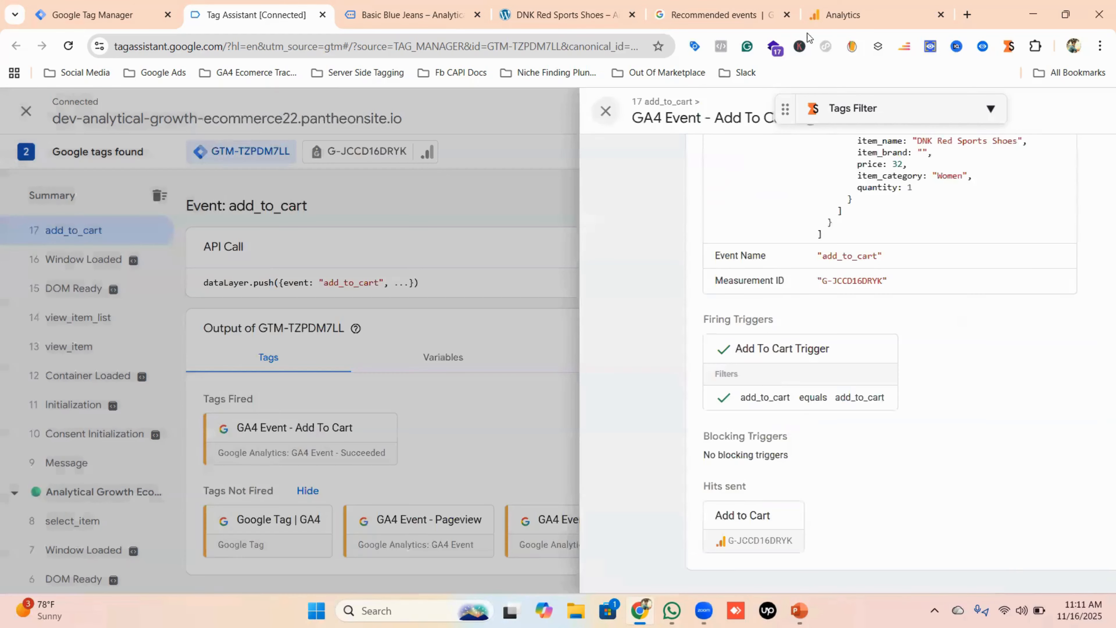
Switch to Google Analytics DebugView and open the add_to_cart event's details in the event stream.
{"action": "left_click", "coordinate": [848, 15]}
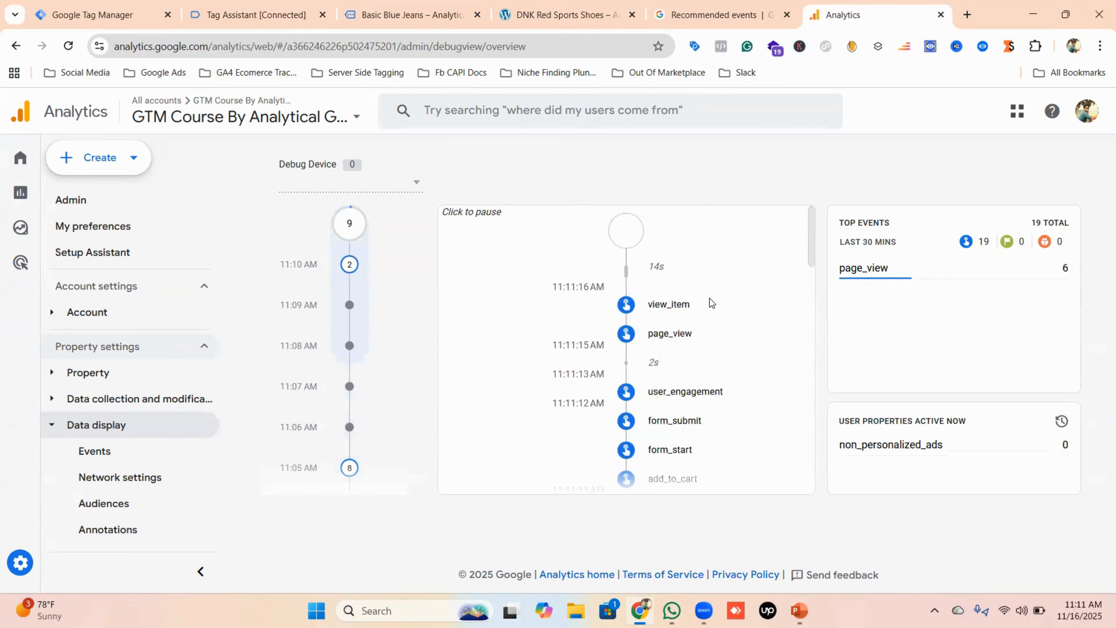
{"action": "scroll", "coordinate": [699, 382], "scroll_direction": "down", "scroll_amount": 1}
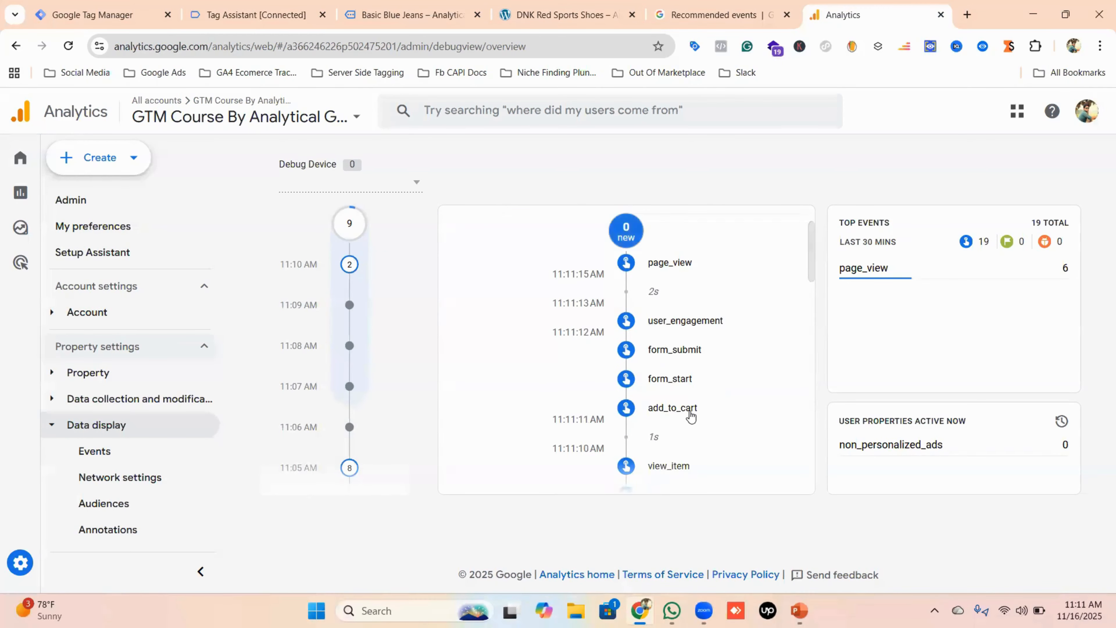
{"action": "left_click", "coordinate": [689, 412]}
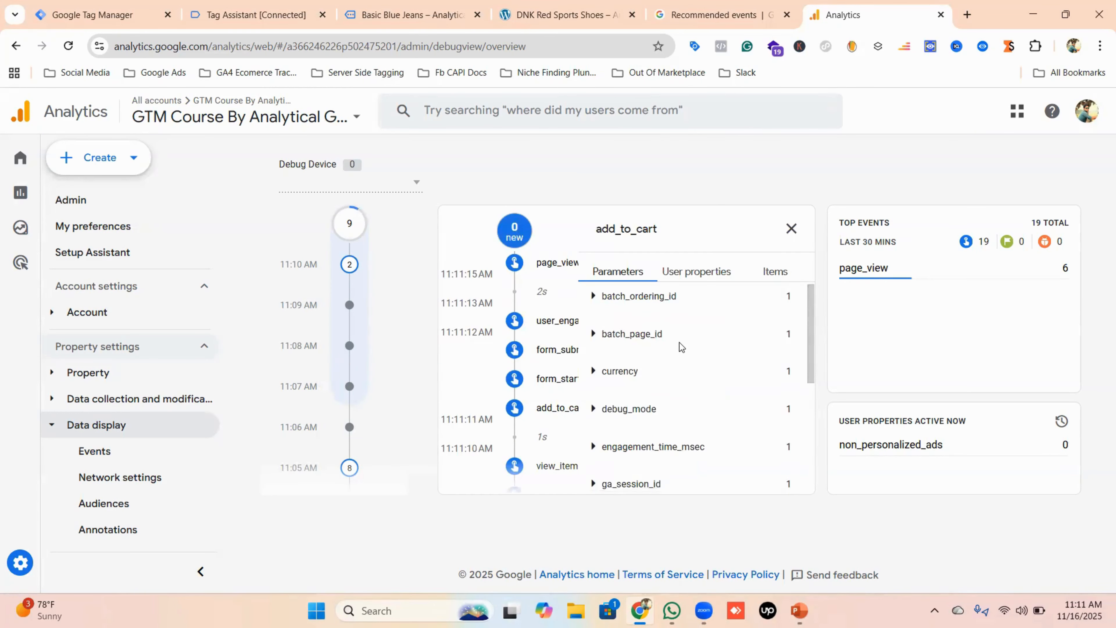
Examine the add_to_cart event's value and currency parameters and its list of items.
{"action": "scroll", "coordinate": [659, 373], "scroll_direction": "down", "scroll_amount": 1}
{"action": "scroll", "coordinate": [637, 402], "scroll_direction": "down", "scroll_amount": 3}
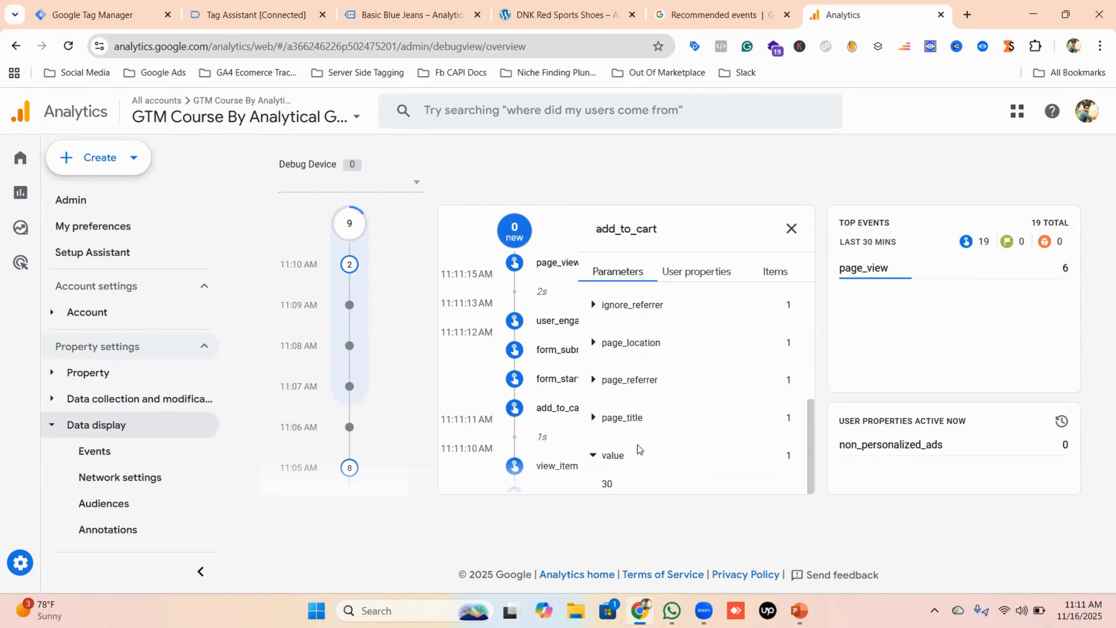
{"action": "scroll", "coordinate": [638, 445], "scroll_direction": "up", "scroll_amount": 3}
{"action": "scroll", "coordinate": [635, 397], "scroll_direction": "down", "scroll_amount": 3}
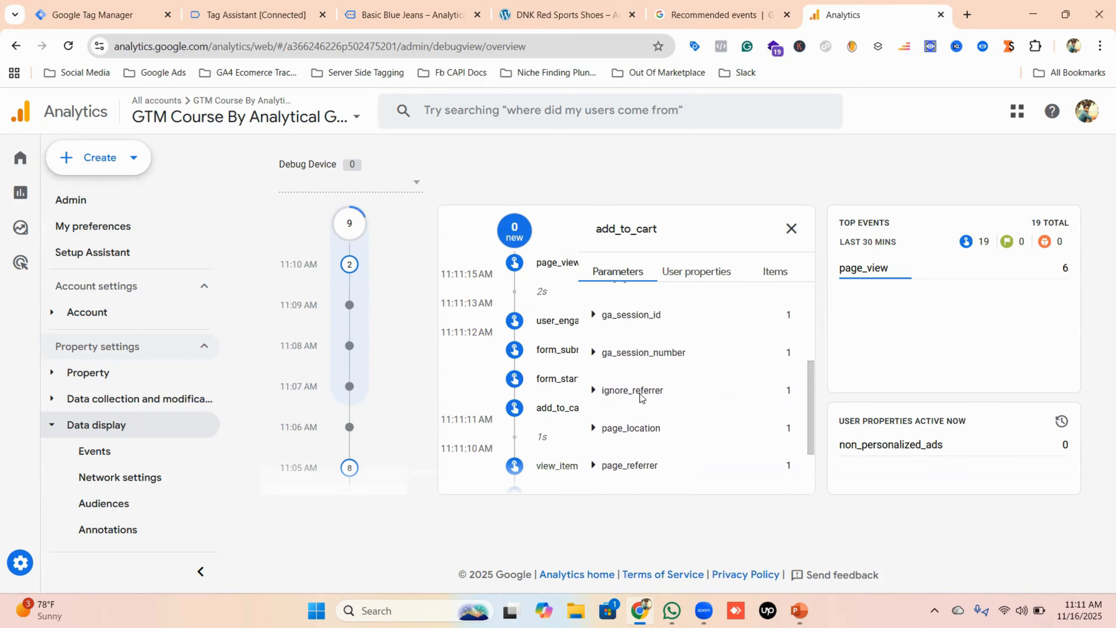
{"action": "scroll", "coordinate": [617, 435], "scroll_direction": "up", "scroll_amount": 5}
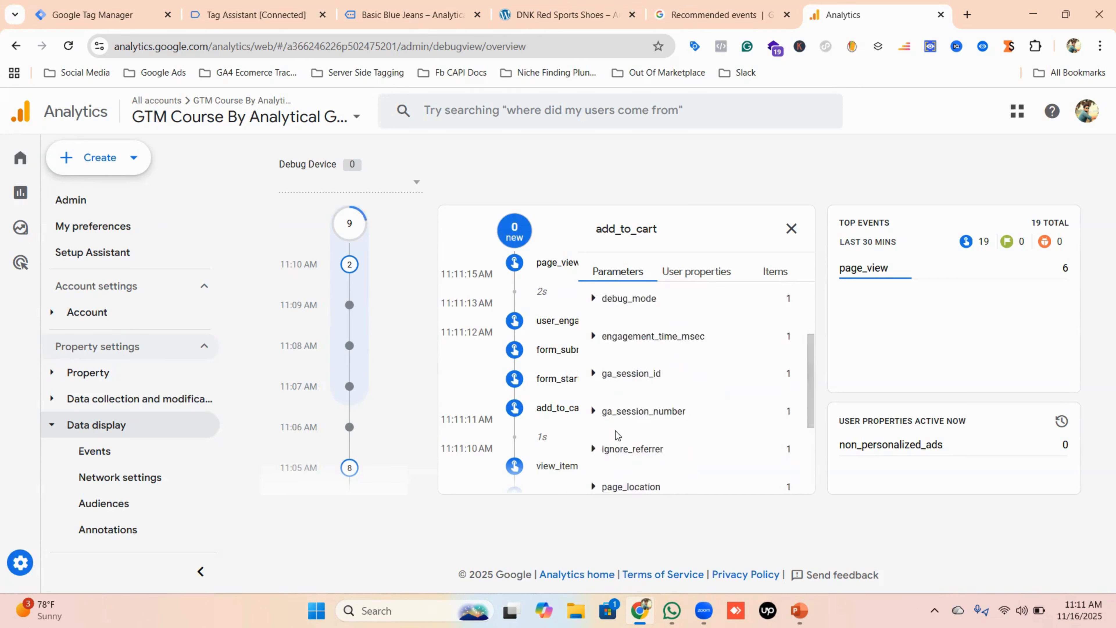
{"action": "left_click", "coordinate": [593, 335]}
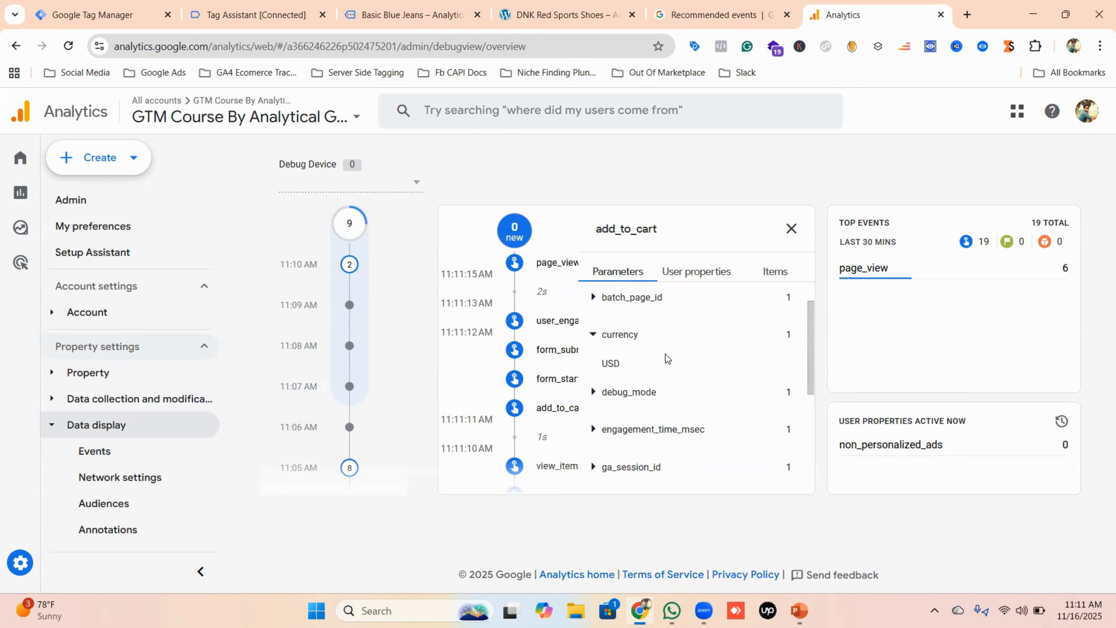
{"action": "left_click", "coordinate": [774, 272]}
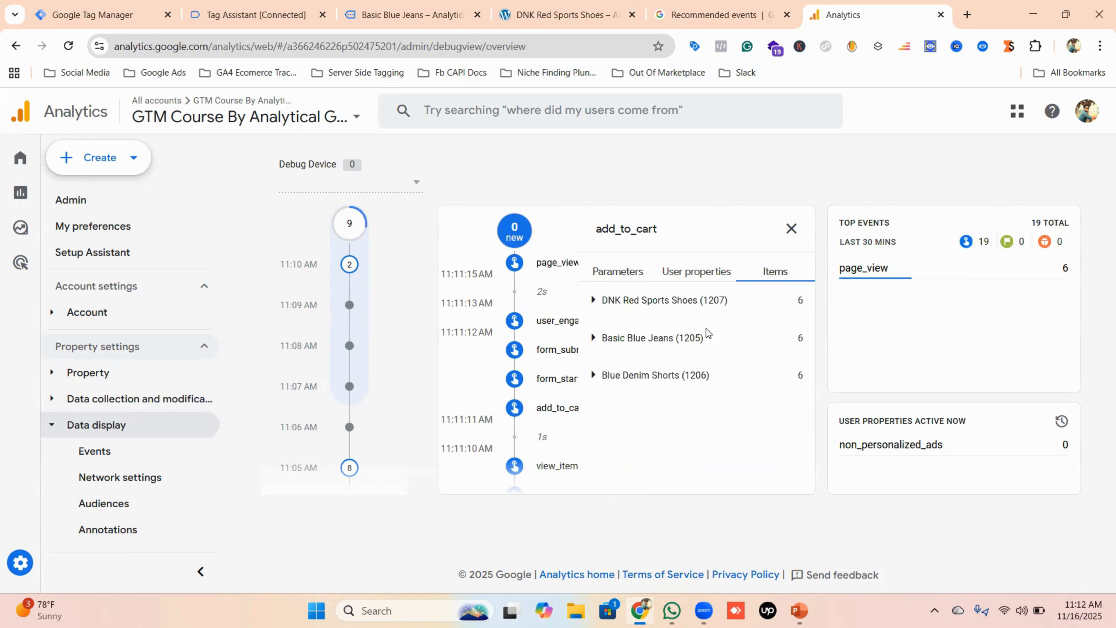
Switch to Google Tag Manager, start submitting the workspace changes and name the version "Add To Cart For GA4".
{"action": "left_click", "coordinate": [110, 14]}
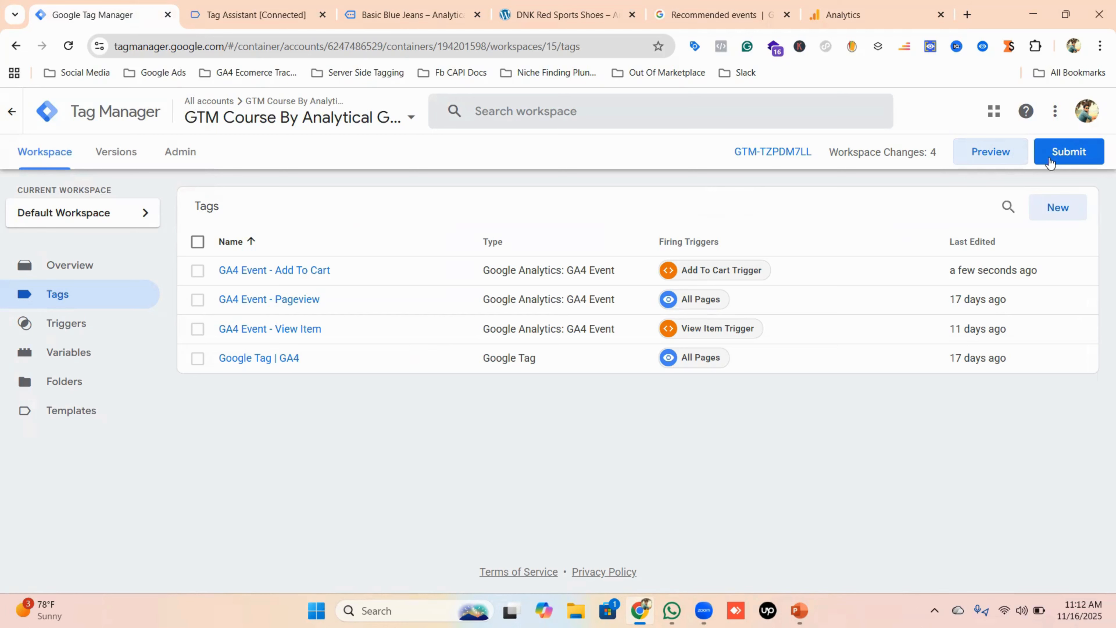
{"action": "left_click", "coordinate": [1067, 154]}
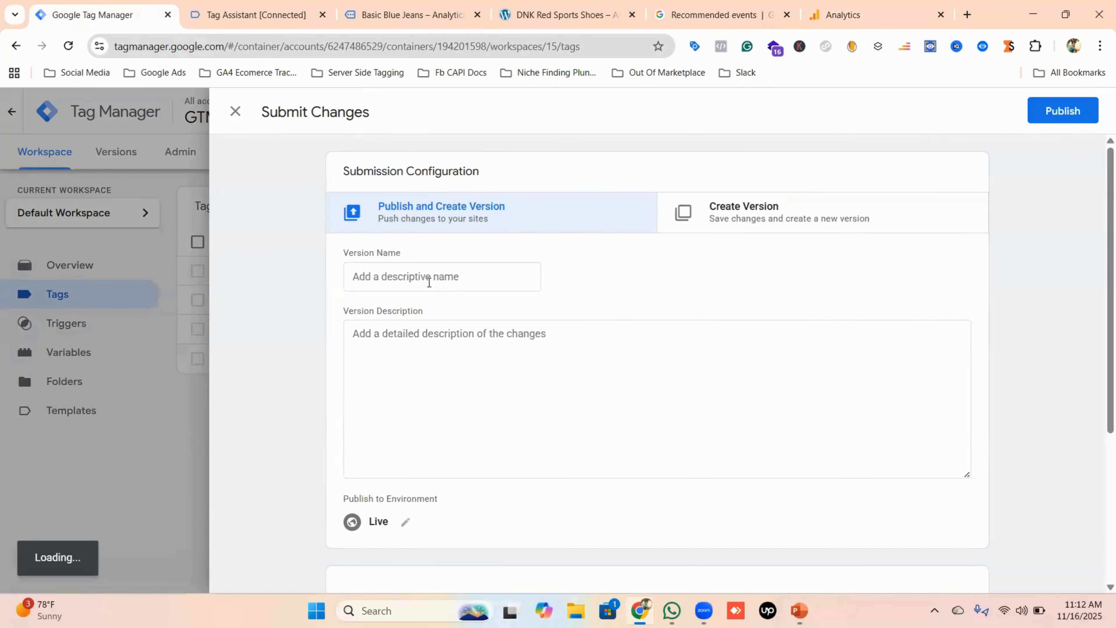
{"action": "left_click", "coordinate": [429, 282]}
{"action": "type", "text": "Add"}
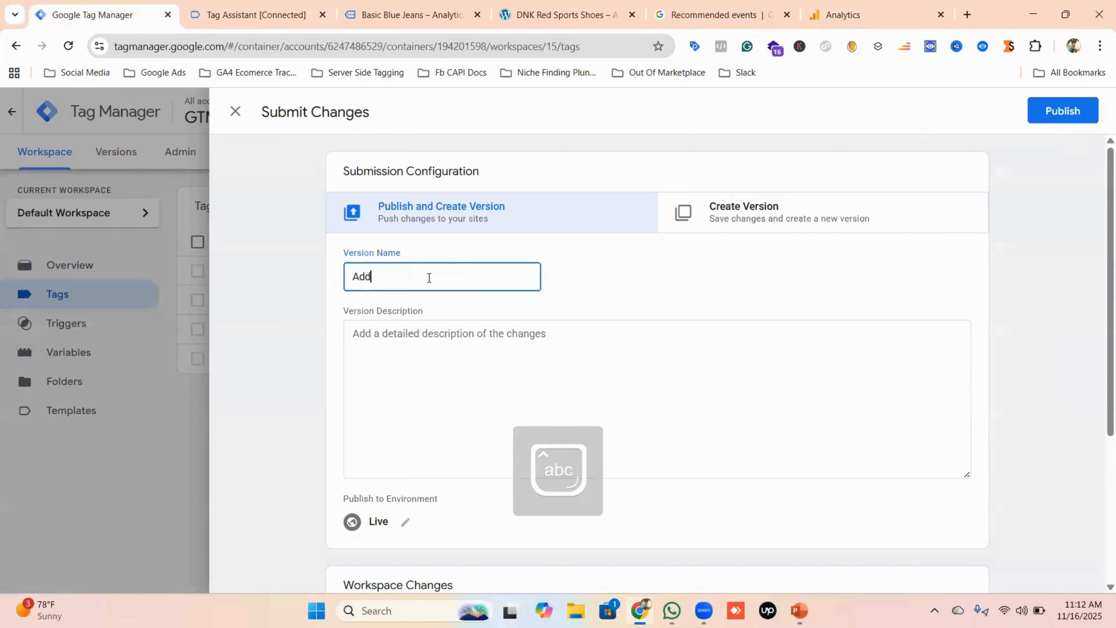
{"action": "type", "text": " To Cart For GA4"}
Copy the version name into the version description and publish the version to the Live environment.
{"action": "triple_click", "coordinate": [429, 277]}
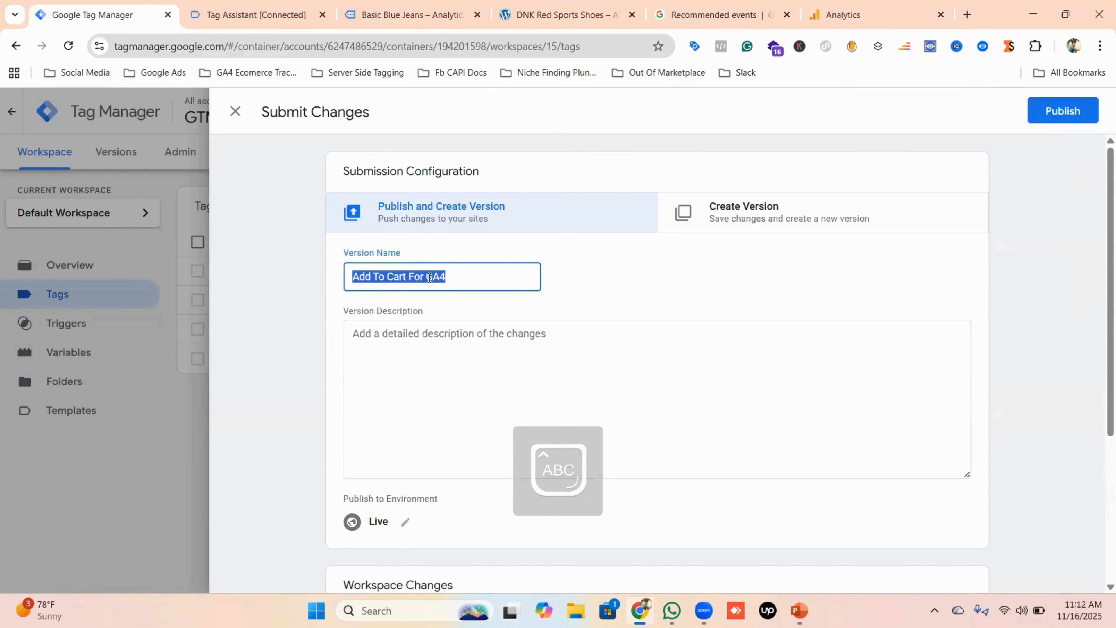
{"action": "key", "text": "ctrl+c"}
{"action": "left_click", "coordinate": [443, 341]}
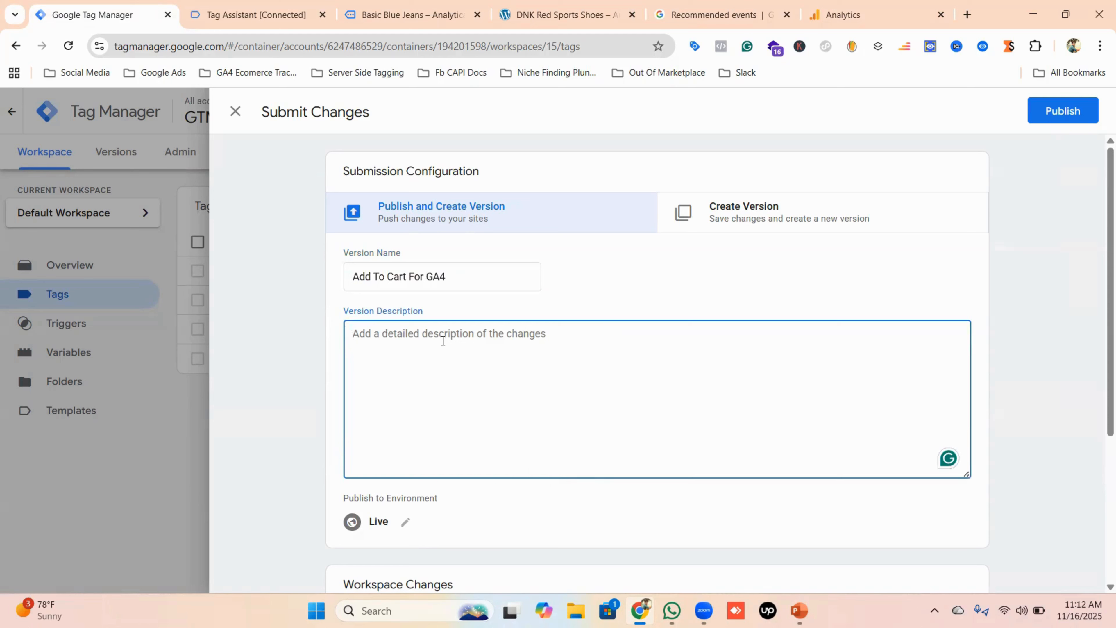
{"action": "key", "text": "ctrl+v"}
{"action": "left_click", "coordinate": [1076, 110]}
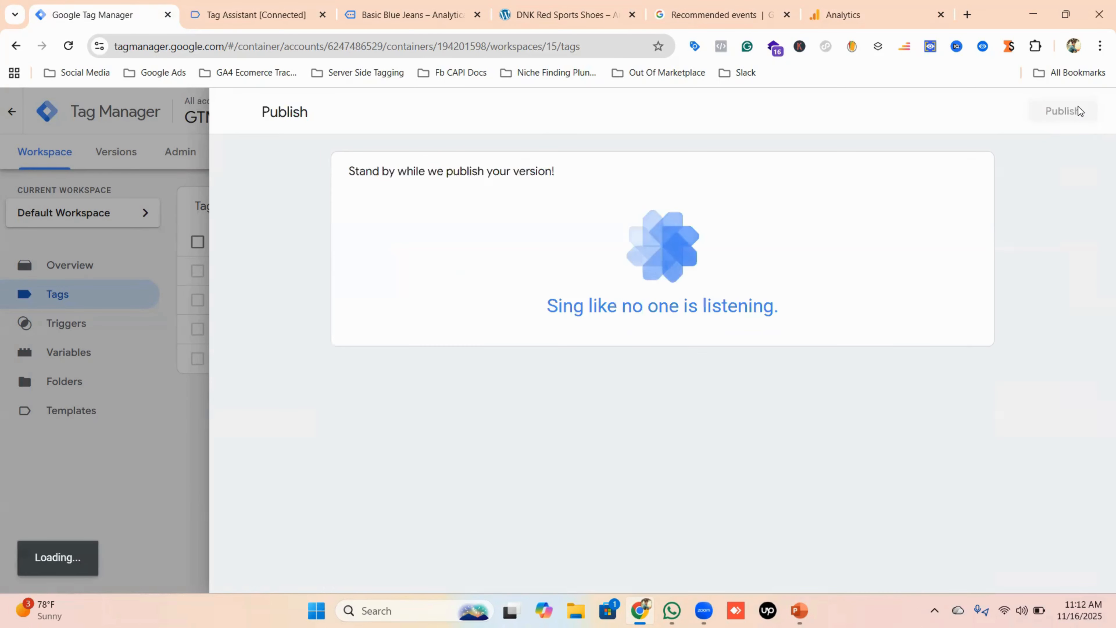